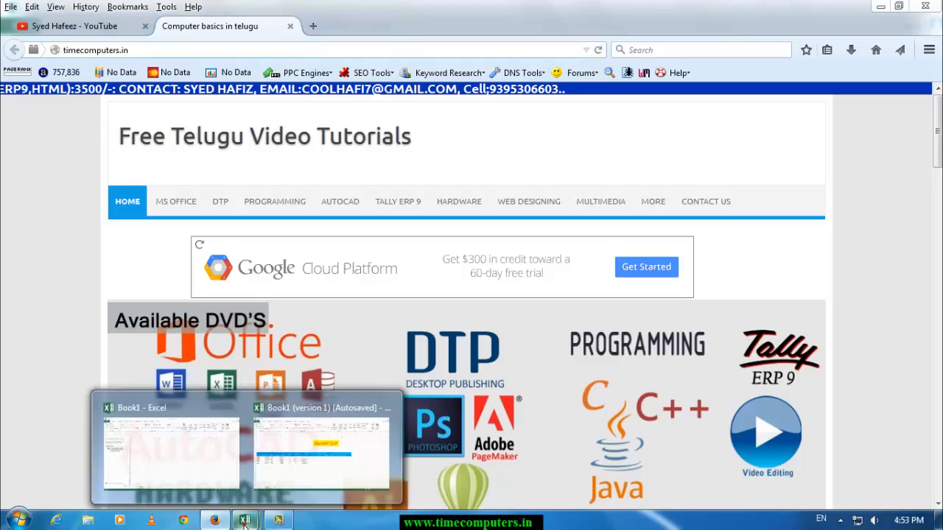
# Step: Switch to the autosaved Book1 (version 1) workbook in Excel and autofit the width of the EMPLOYE NAME column
pyautogui.click(279, 449)
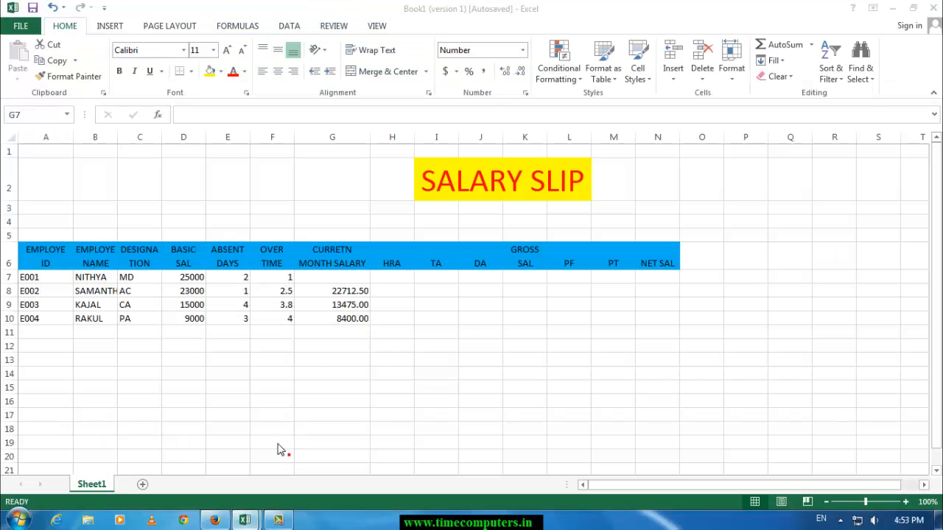
pyautogui.click(388, 345)
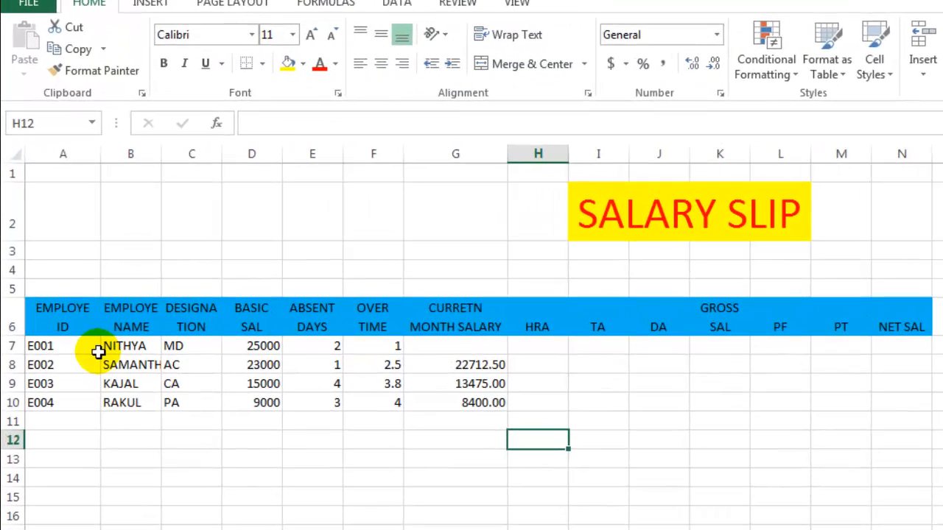
pyautogui.click(53, 302)
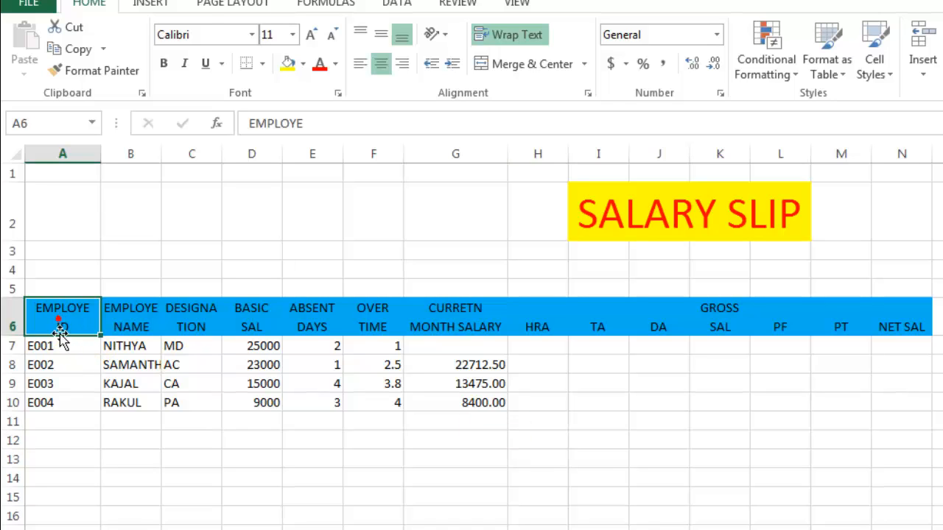
pyautogui.click(154, 321)
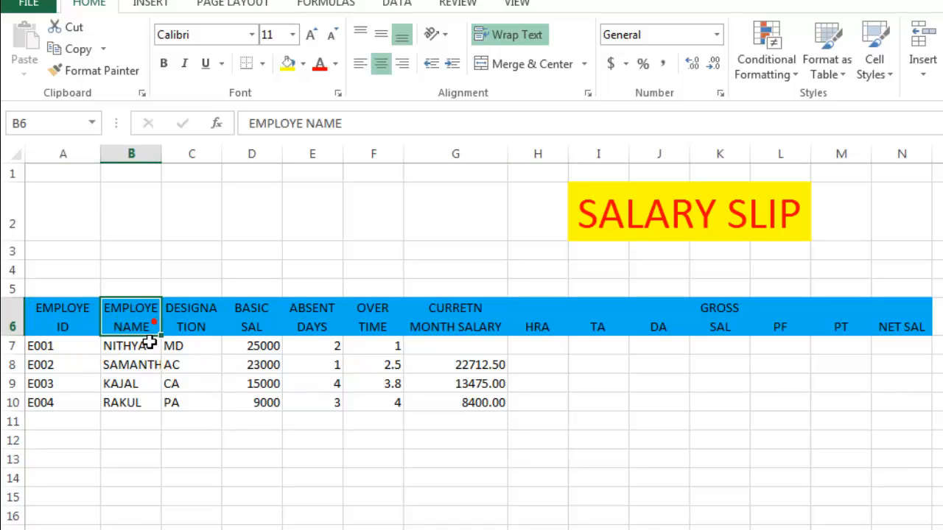
pyautogui.click(161, 155)
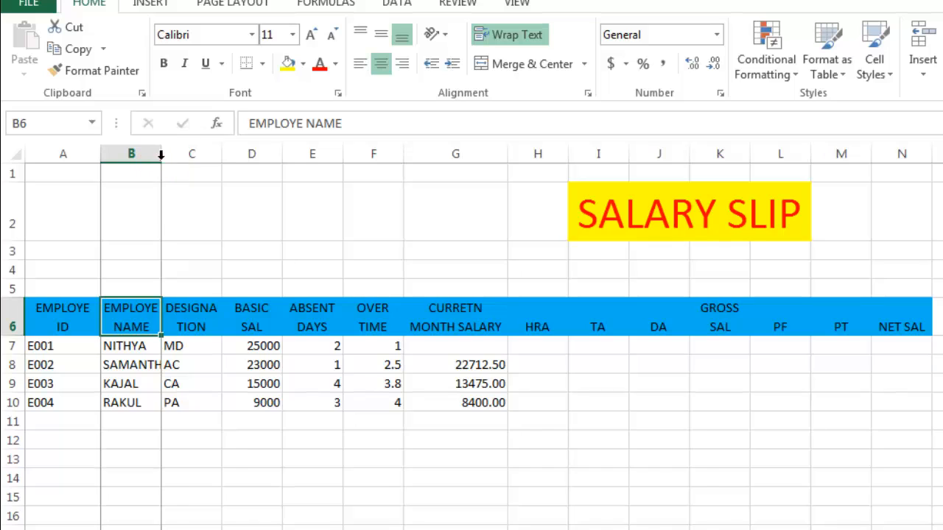
pyautogui.doubleClick(161, 155)
# Step: Review the designation, basic salary, absent days and overtime columns, and clear the existing amounts from the current month salary column
pyautogui.click(217, 322)
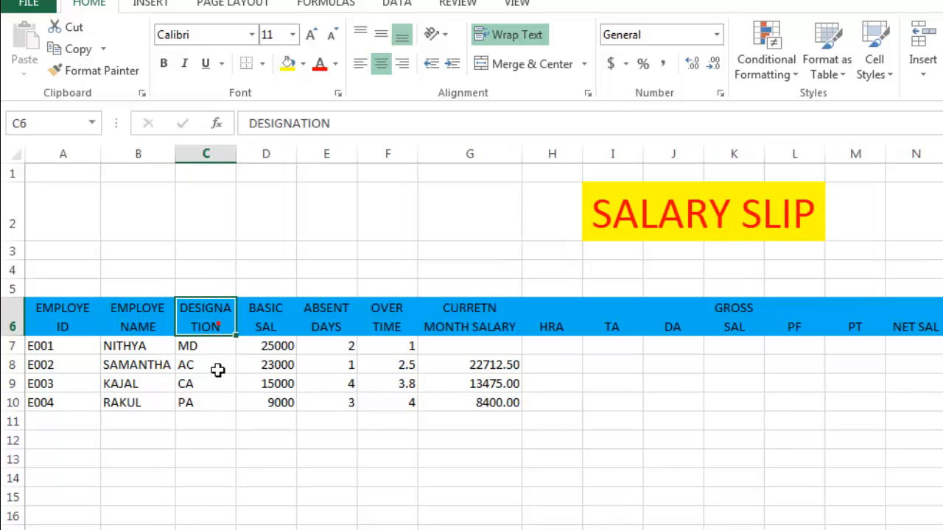
pyautogui.click(269, 322)
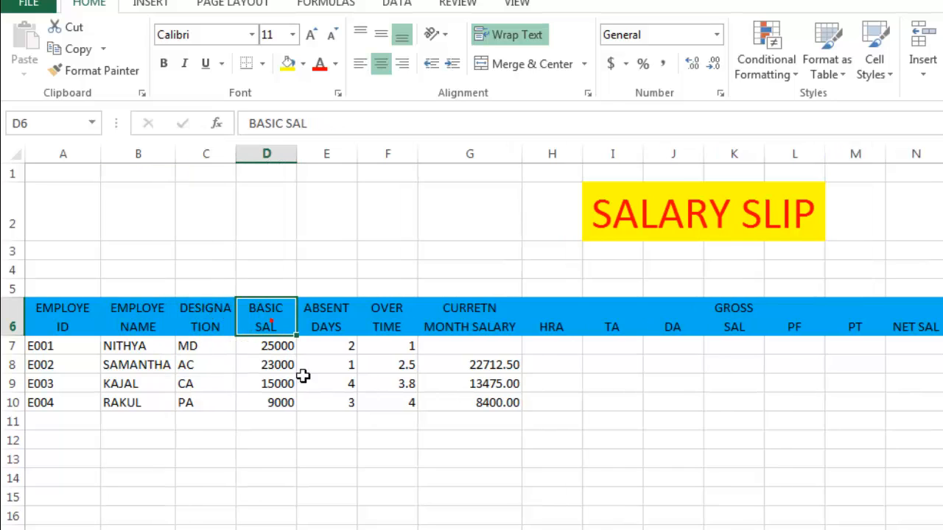
pyautogui.click(328, 325)
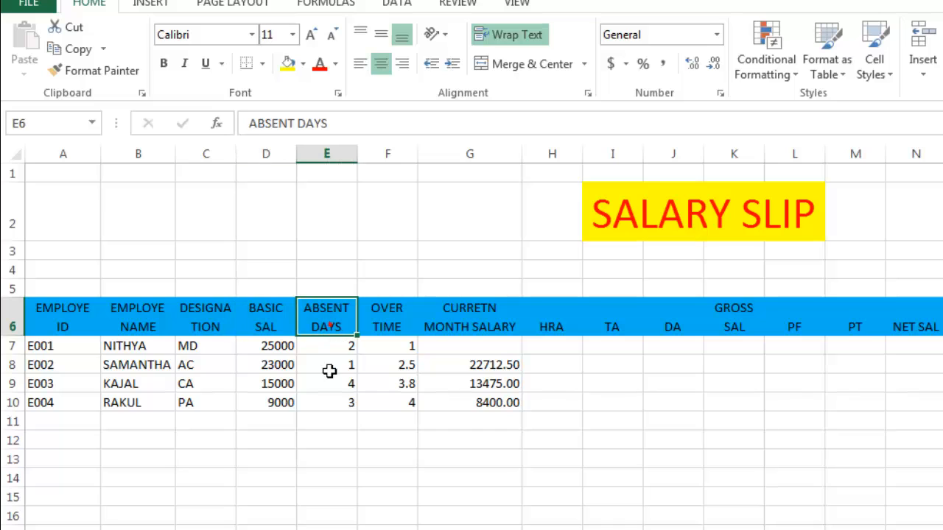
pyautogui.click(399, 324)
pyautogui.click(397, 362)
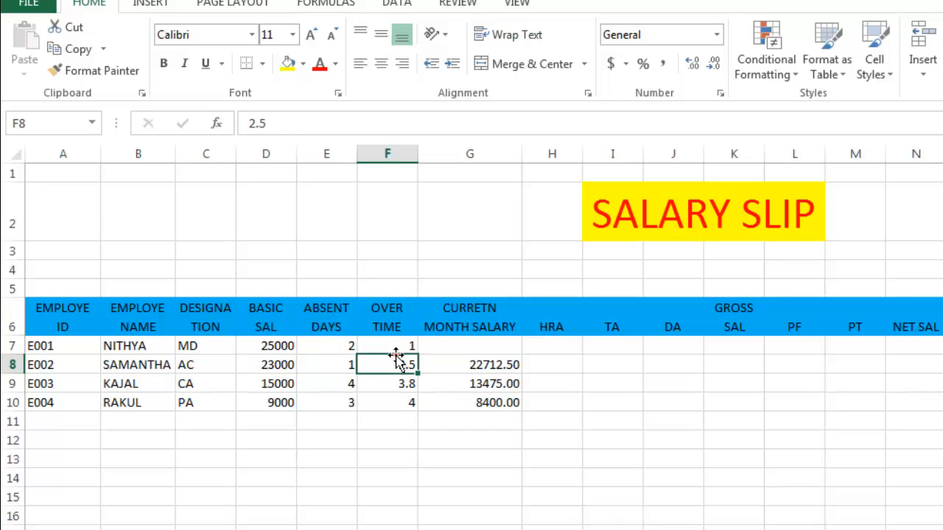
pyautogui.click(482, 347)
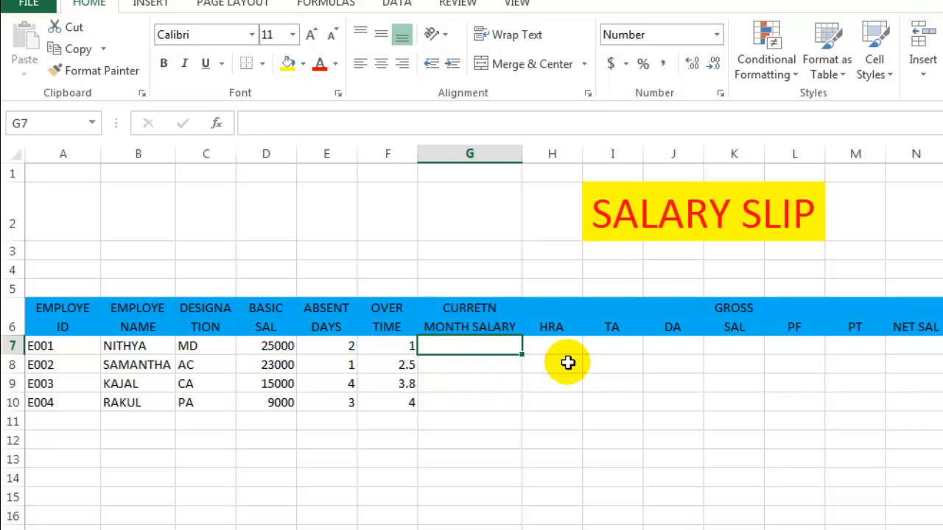
# Step: Examine the HRA, TA, DA, gross salary, PF, PT and net salary columns of the first employee's row
pyautogui.click(560, 357)
pyautogui.click(553, 344)
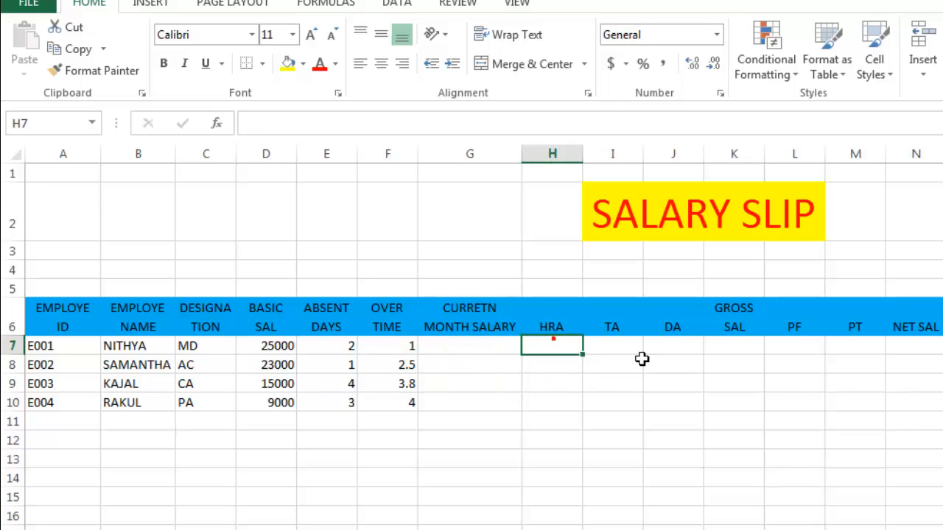
pyautogui.click(620, 344)
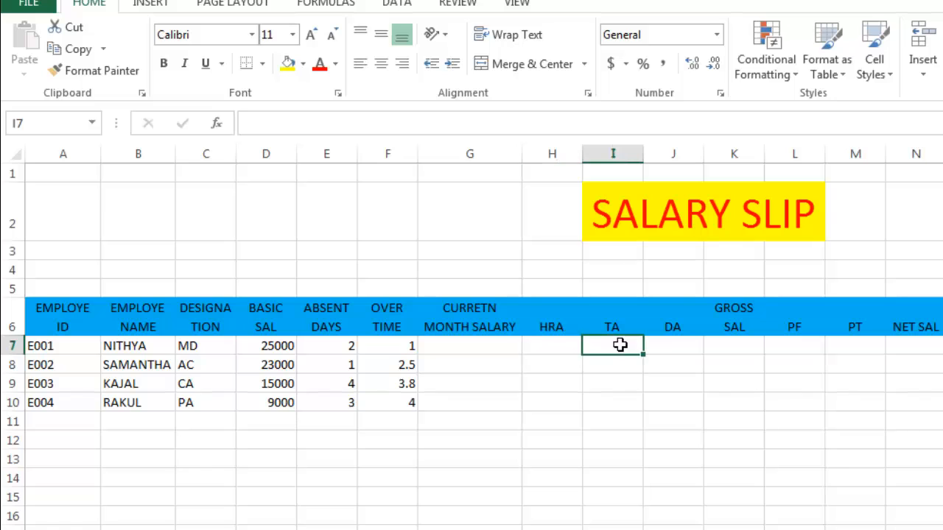
pyautogui.click(664, 343)
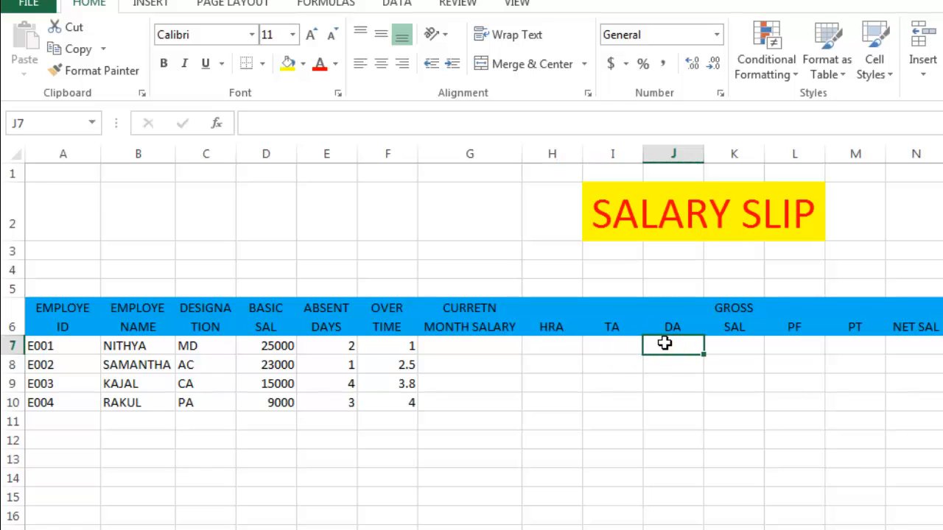
pyautogui.click(735, 344)
pyautogui.click(787, 346)
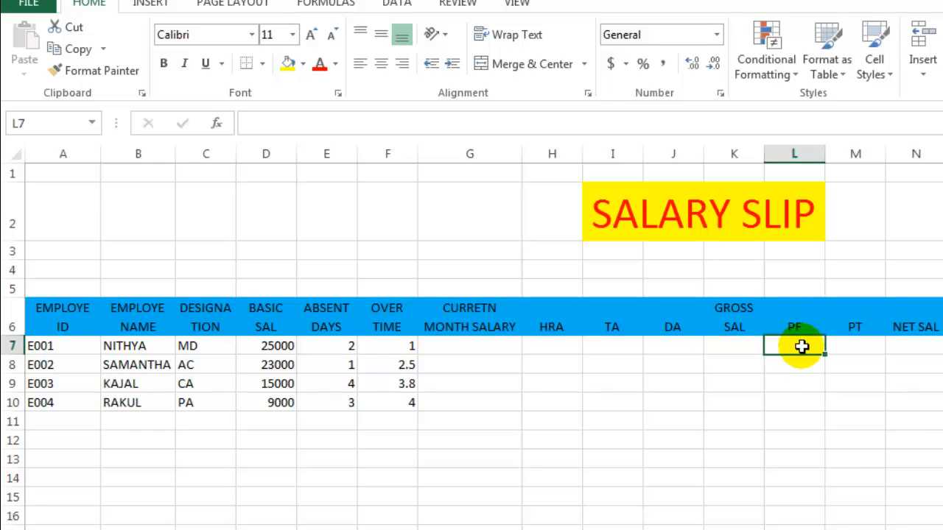
pyautogui.click(858, 344)
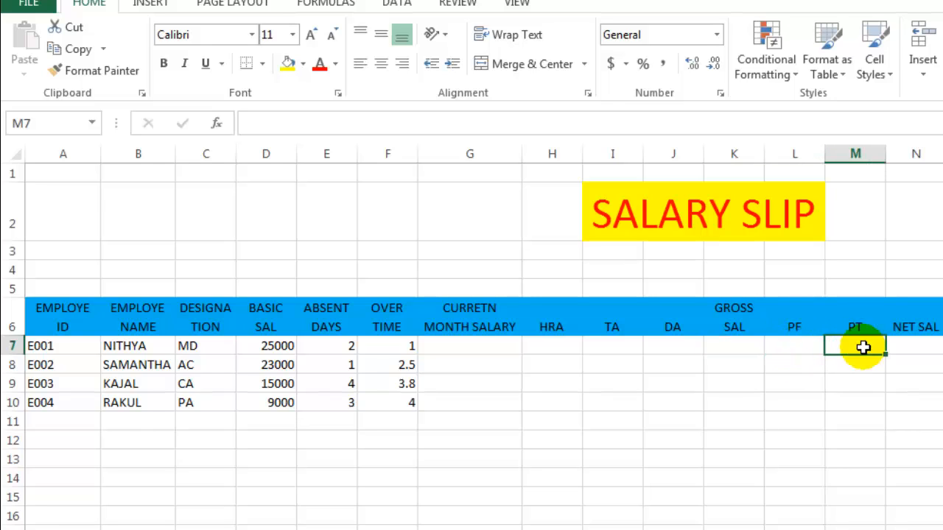
pyautogui.click(919, 344)
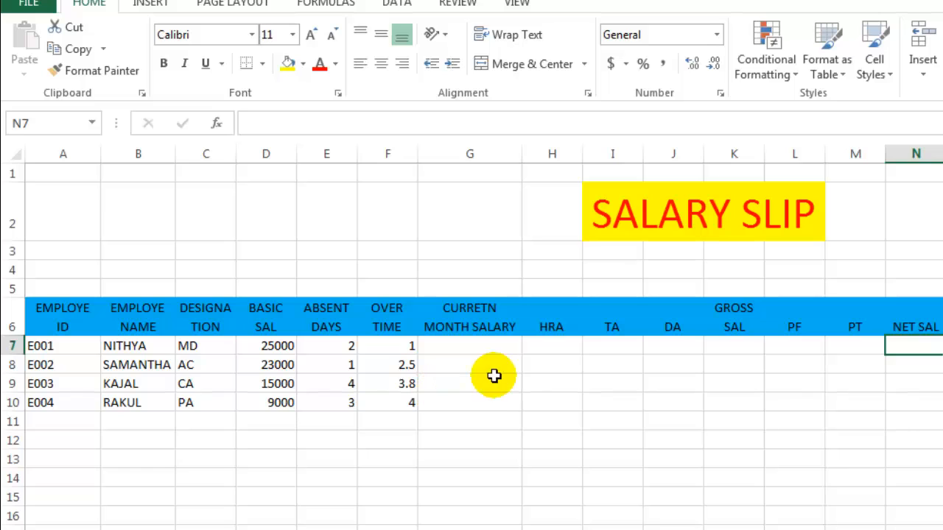
# Step: Begin the current month salary formula in G7 with the attendance-based pay, =((D7/30)*(30-E7))+
pyautogui.click(481, 352)
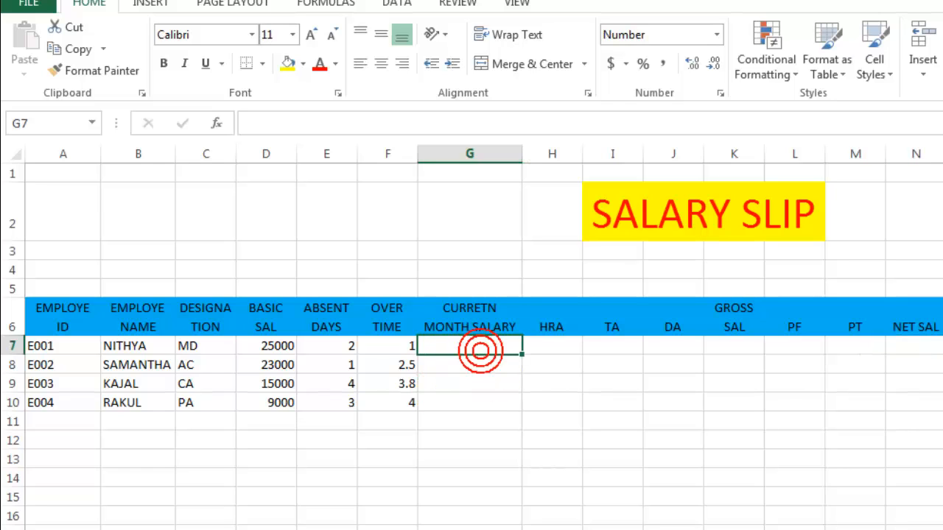
pyautogui.write('=((')
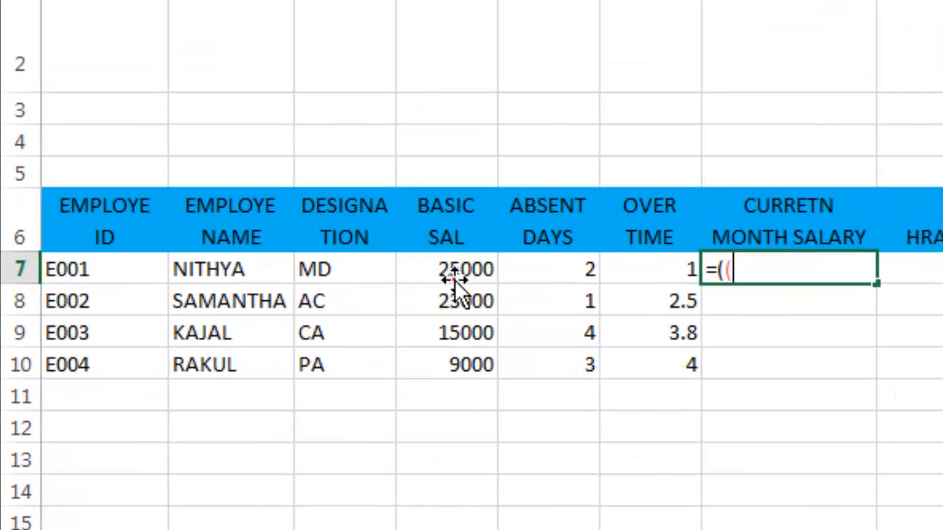
pyautogui.click(451, 279)
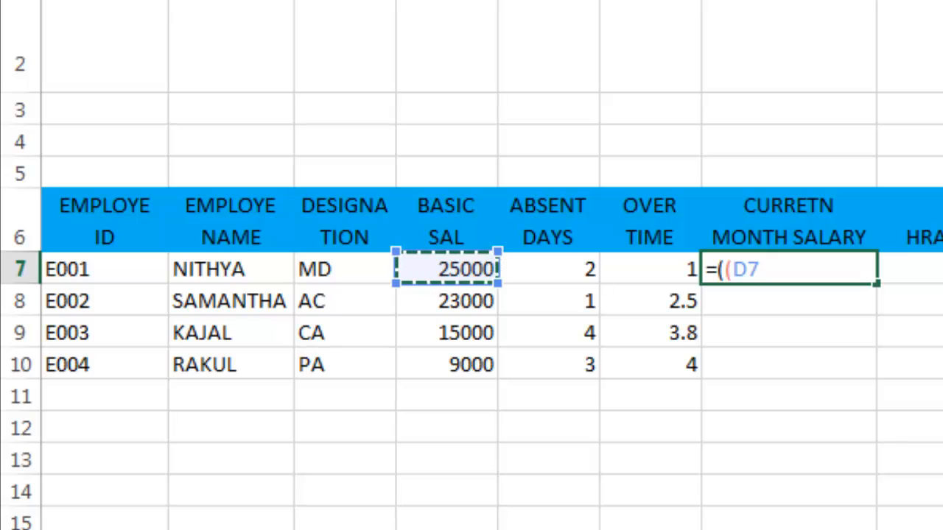
pyautogui.write('/30')
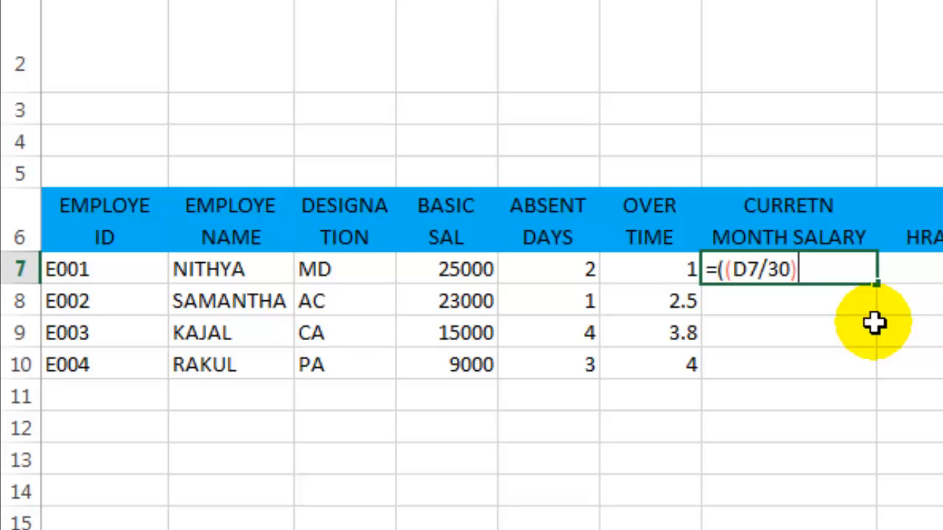
pyautogui.write('*')
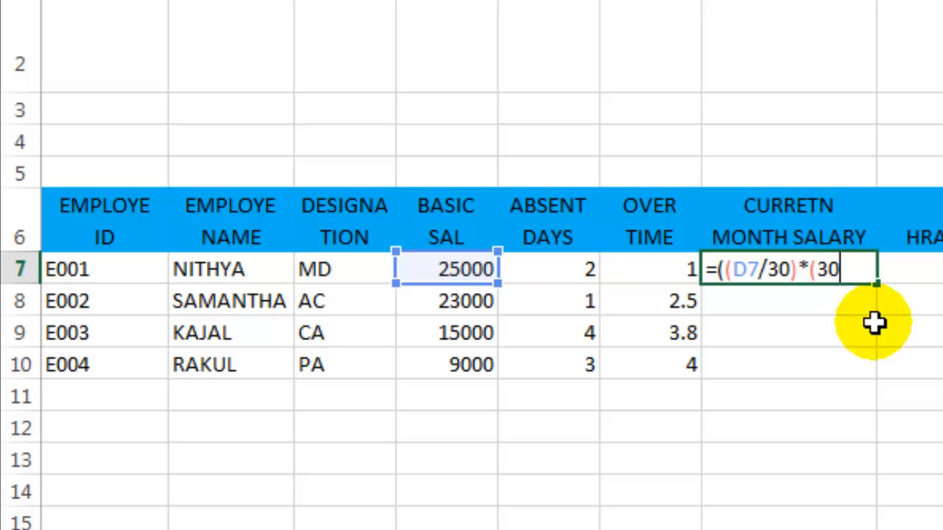
pyautogui.write('(30-')
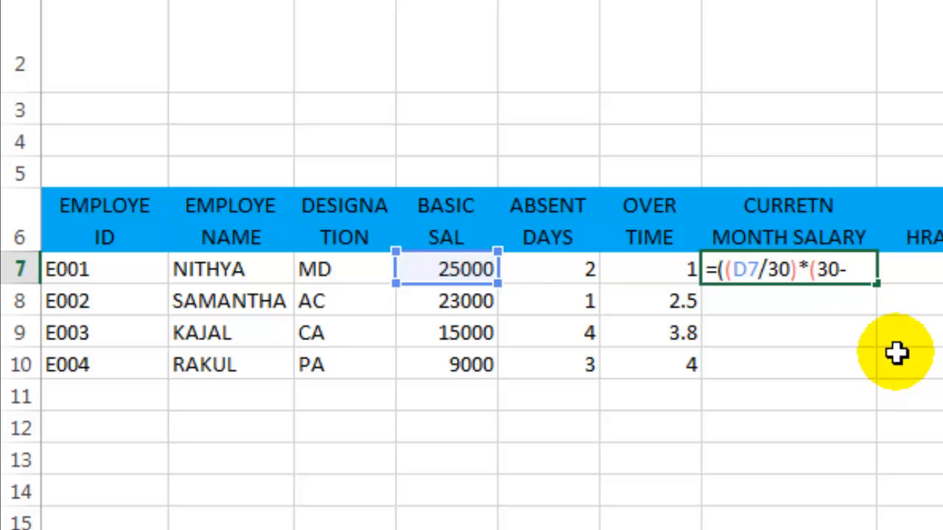
pyautogui.click(564, 267)
pyautogui.write(')')
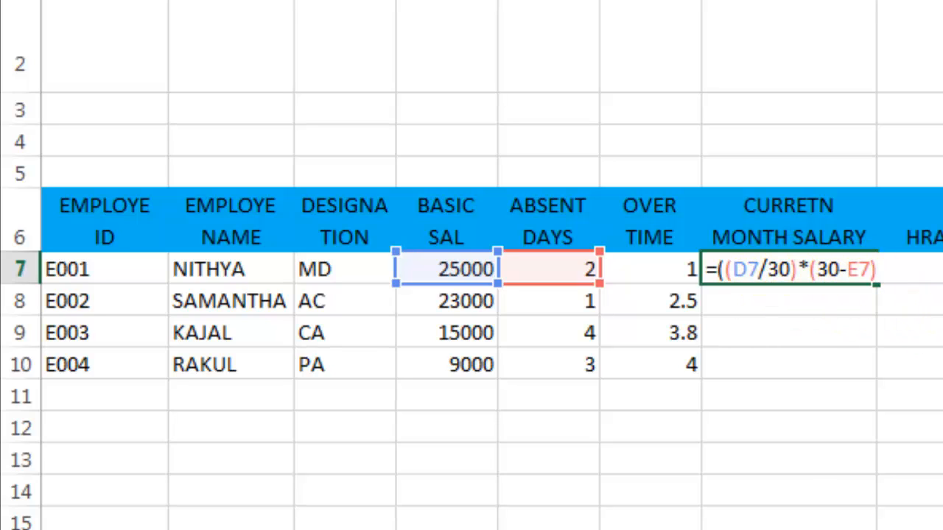
pyautogui.write('+')
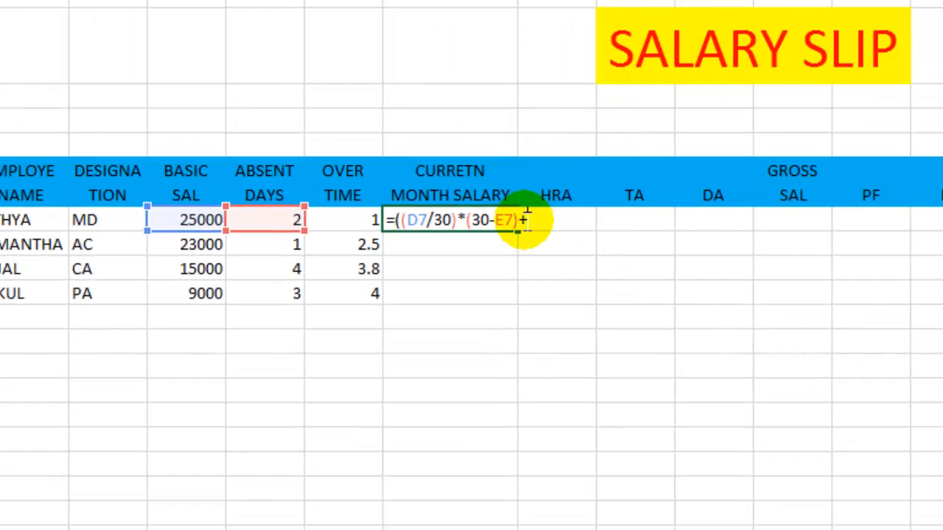
pyautogui.write(')')
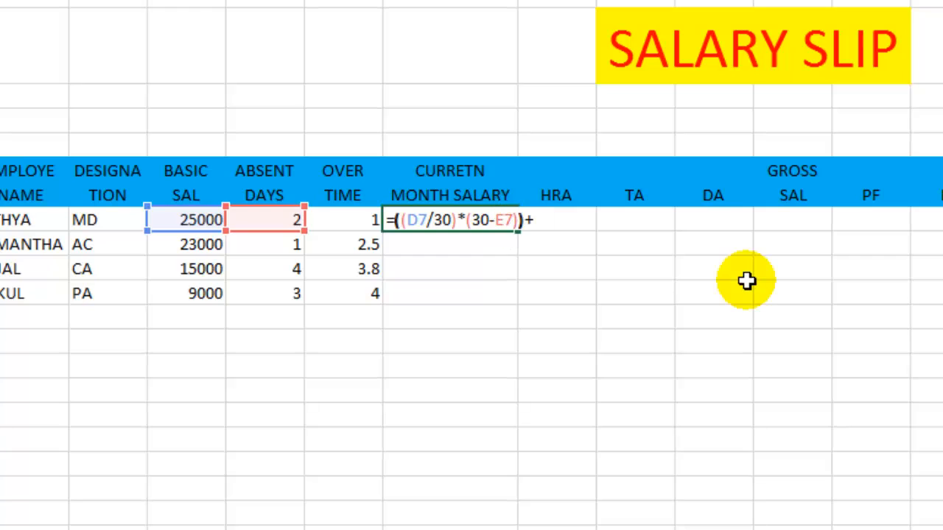
pyautogui.click(579, 217)
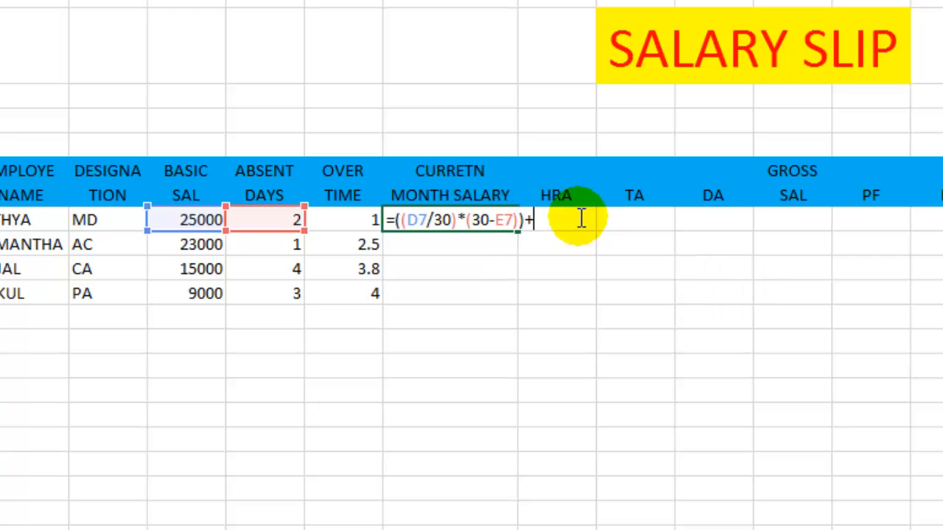
# Step: Complete the G7 formula with the double-rate overtime term ((D7/30)/8)*(F7*2) and fill it down through G10
pyautogui.write('((')
pyautogui.click(200, 220)
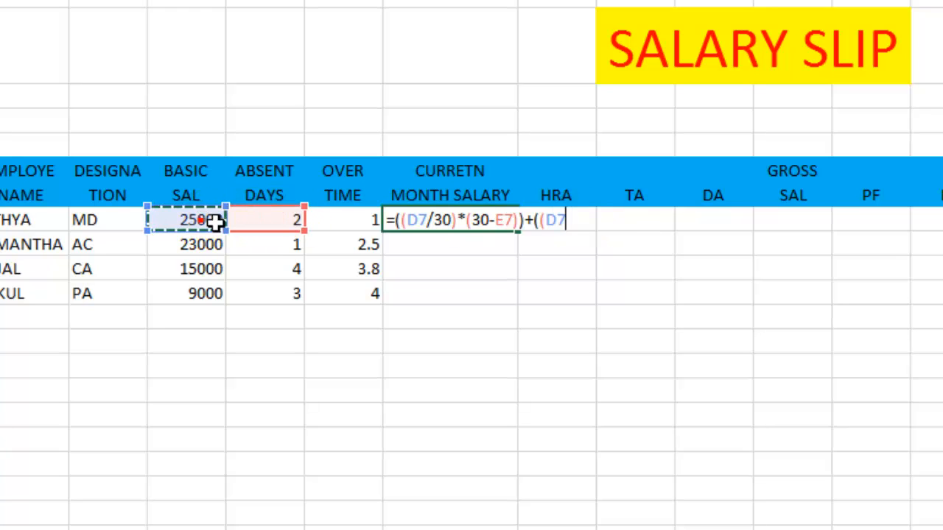
pyautogui.write('/30)/8)*(')
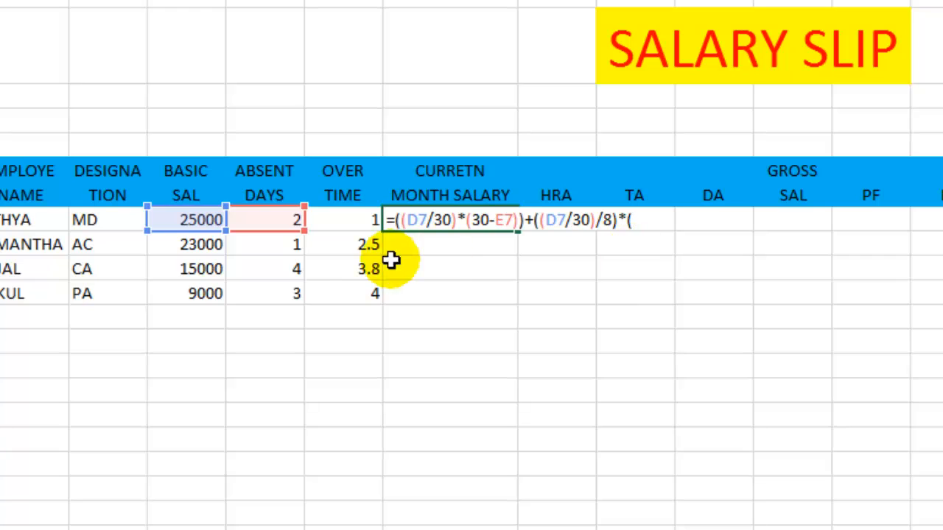
pyautogui.click(331, 215)
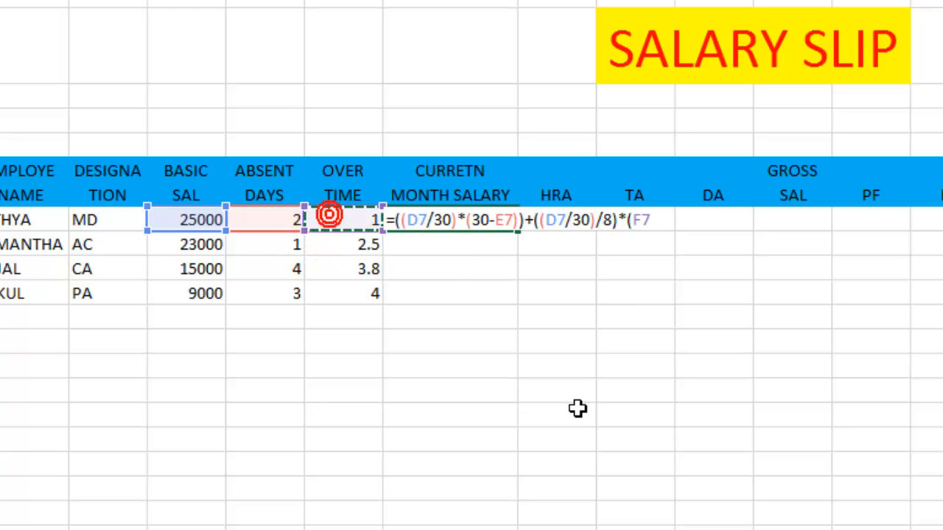
pyautogui.write('*')
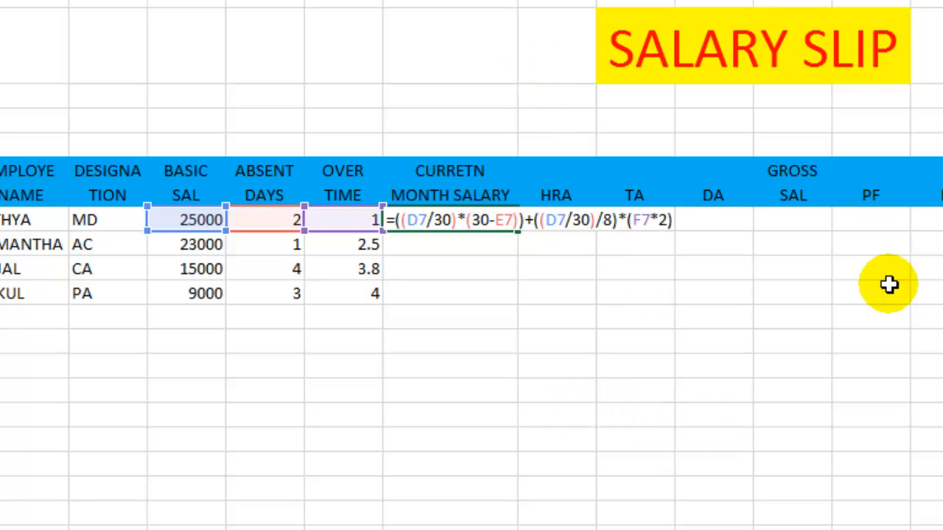
pyautogui.press('Return')
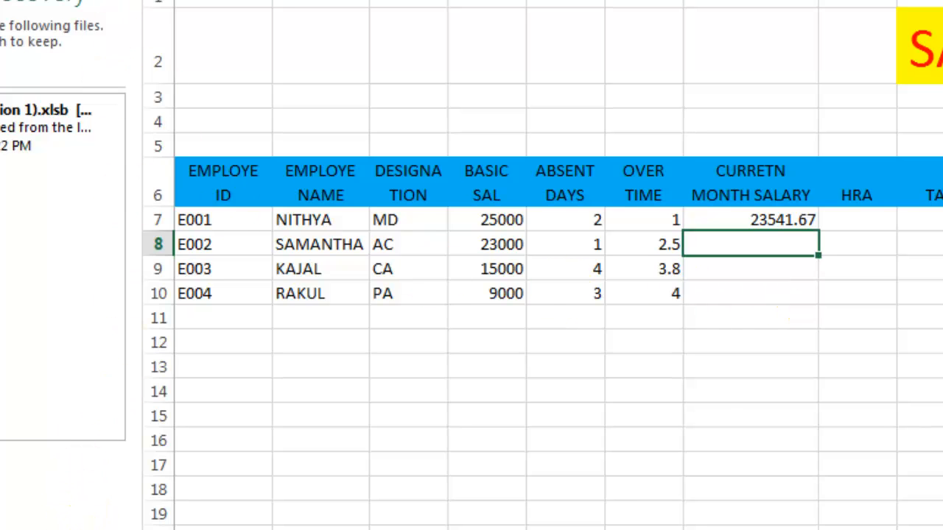
pyautogui.click(782, 220)
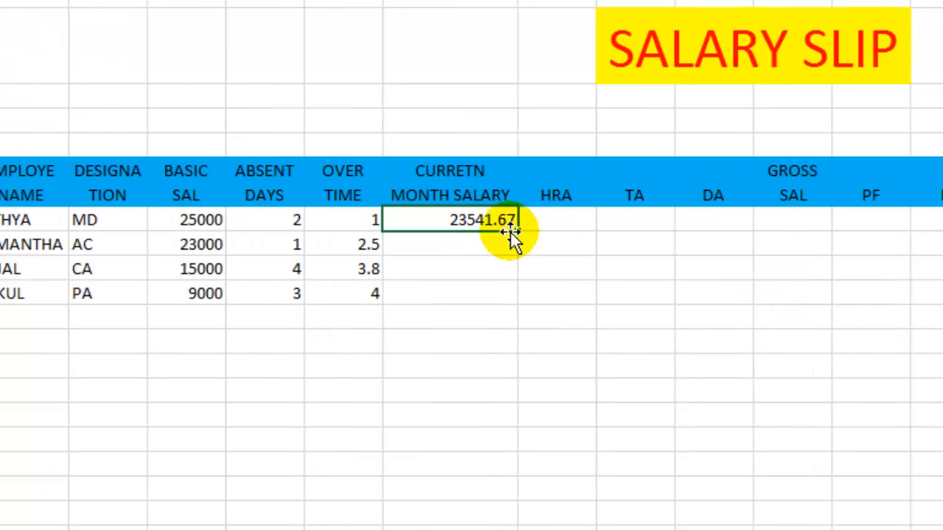
pyautogui.doubleClick(516, 231)
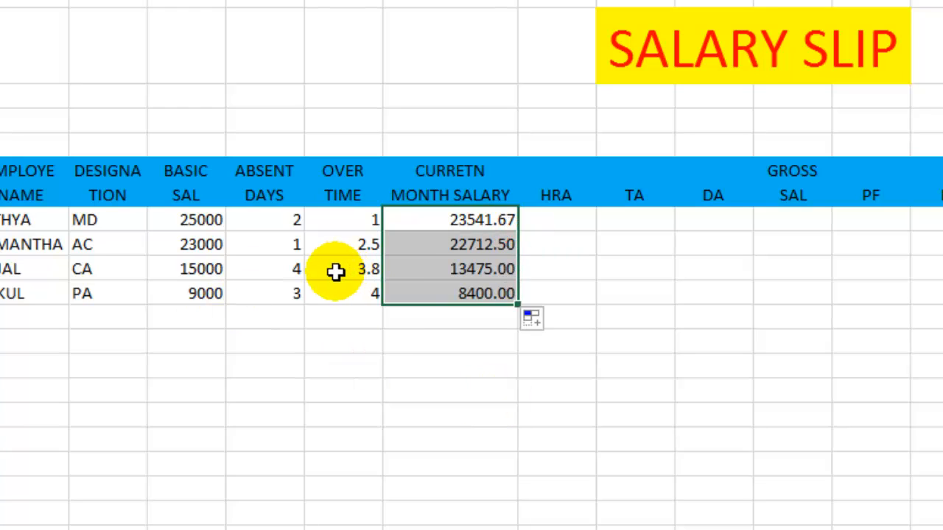
# Step: Increase the number format of the first employee's current month salary in G7 to four decimal places
pyautogui.click(467, 220)
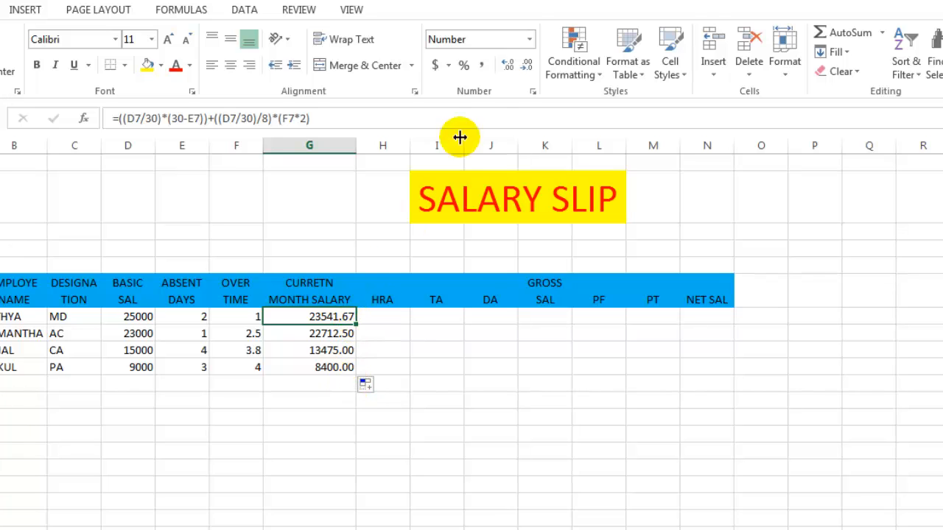
pyautogui.click(506, 68)
pyautogui.click(506, 68)
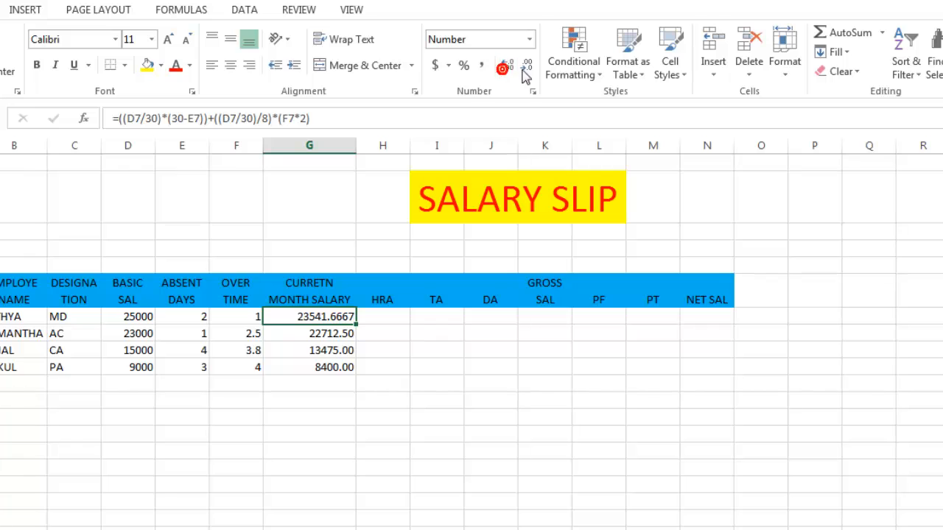
# Step: Reduce the number format of the first employee's current month salary in G7 to two decimal places
pyautogui.click(525, 68)
pyautogui.click(525, 68)
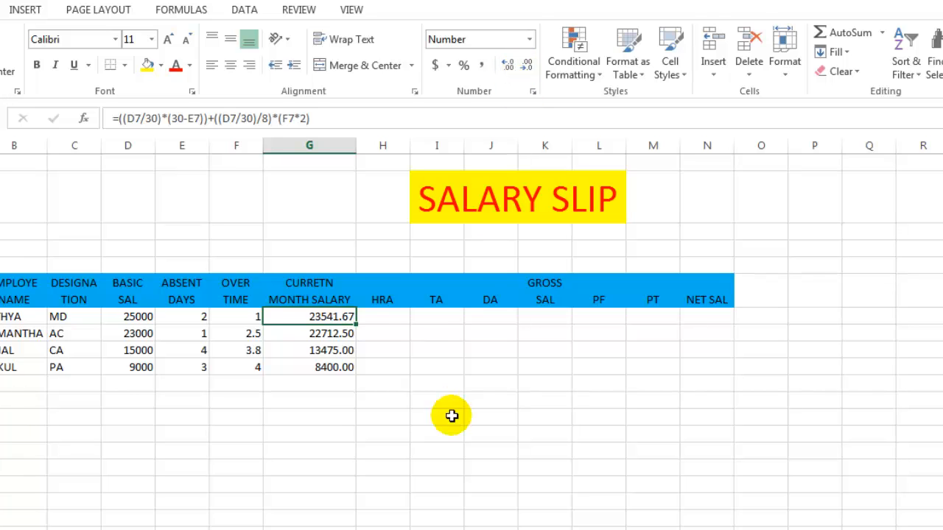
# Step: Insert an IF function in the first employee's HRA cell H7 and move its arguments dialog clear of the salary table
pyautogui.press('Right')
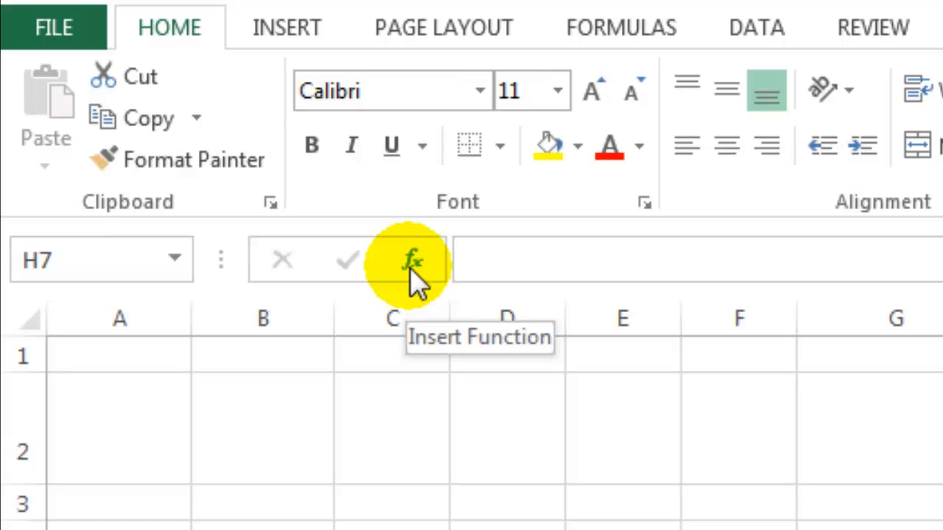
pyautogui.click(410, 265)
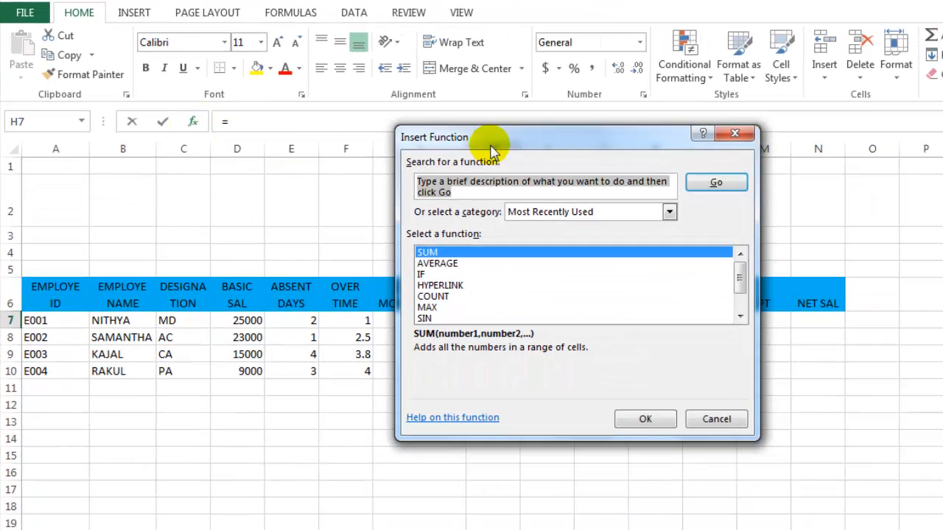
pyautogui.moveTo(543, 143); pyautogui.dragTo(822, 150)
pyautogui.click(700, 281)
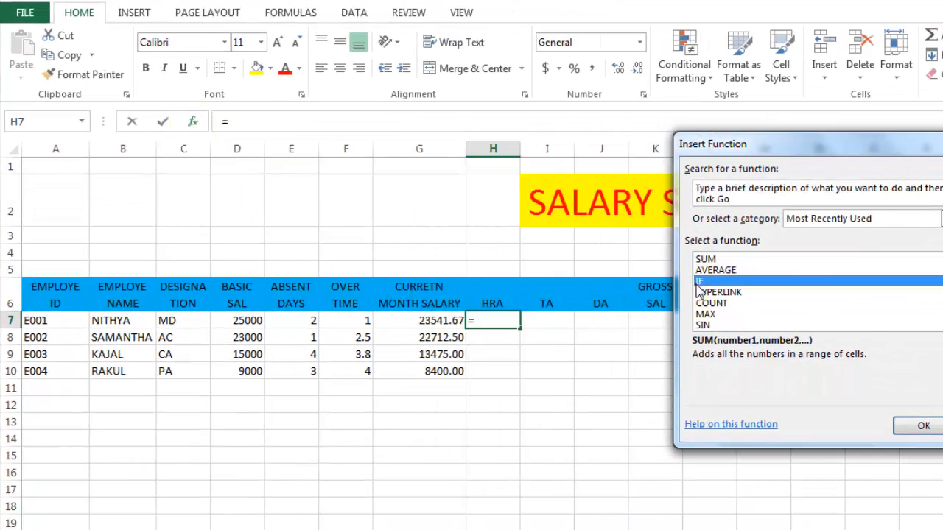
pyautogui.click(922, 426)
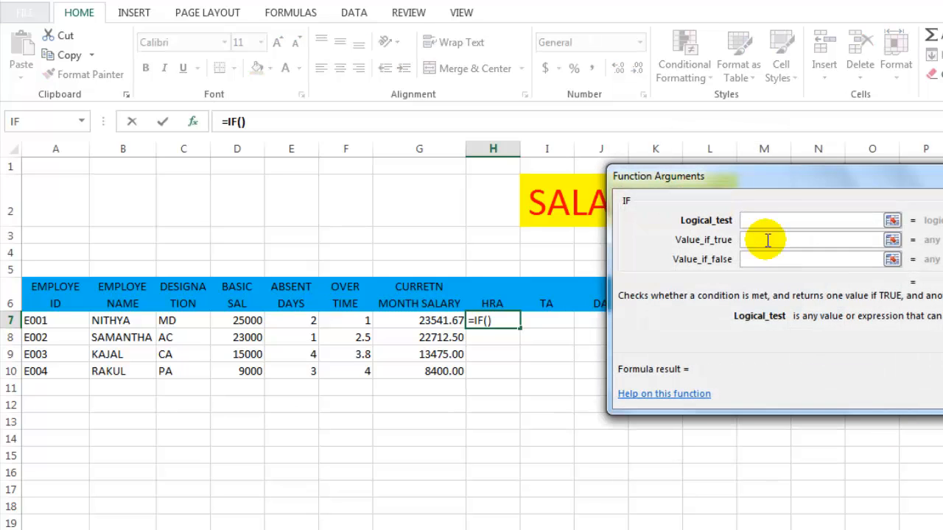
pyautogui.moveTo(773, 183); pyautogui.dragTo(729, 368)
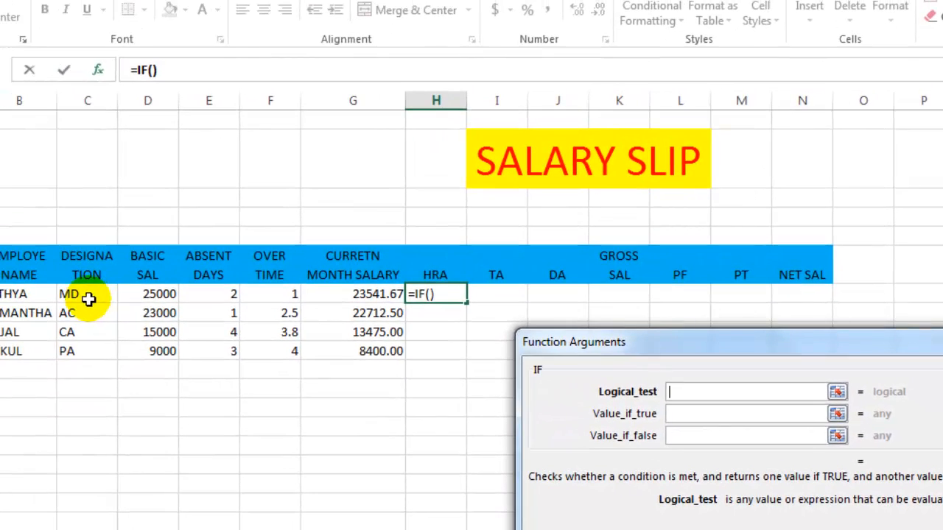
# Step: Set the H7 IF function's logical test to C7="MD" and its value if true to D7*30%
pyautogui.click(65, 294)
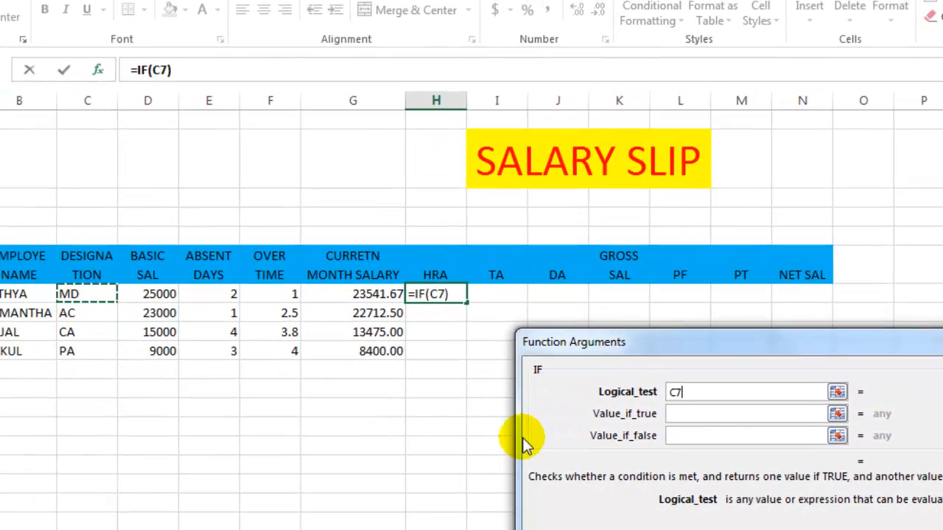
pyautogui.write('=')
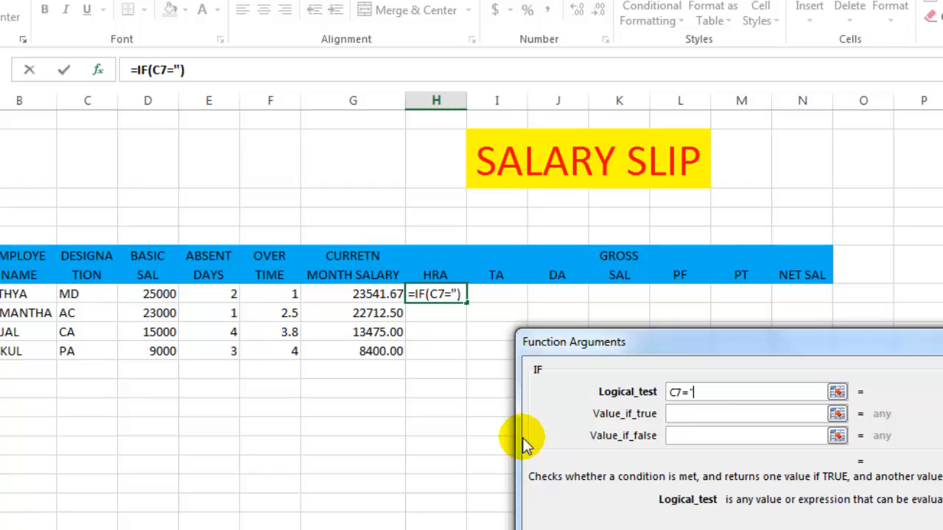
pyautogui.write('"M')
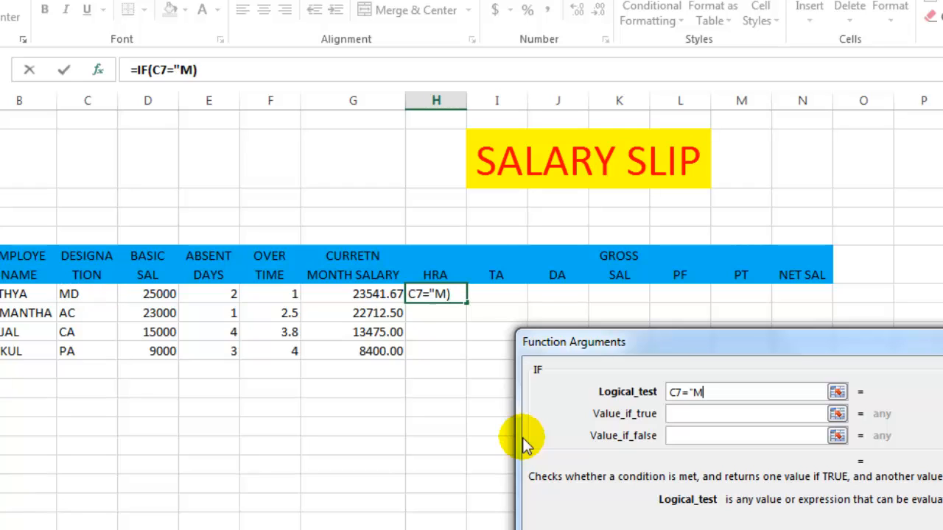
pyautogui.write('D"')
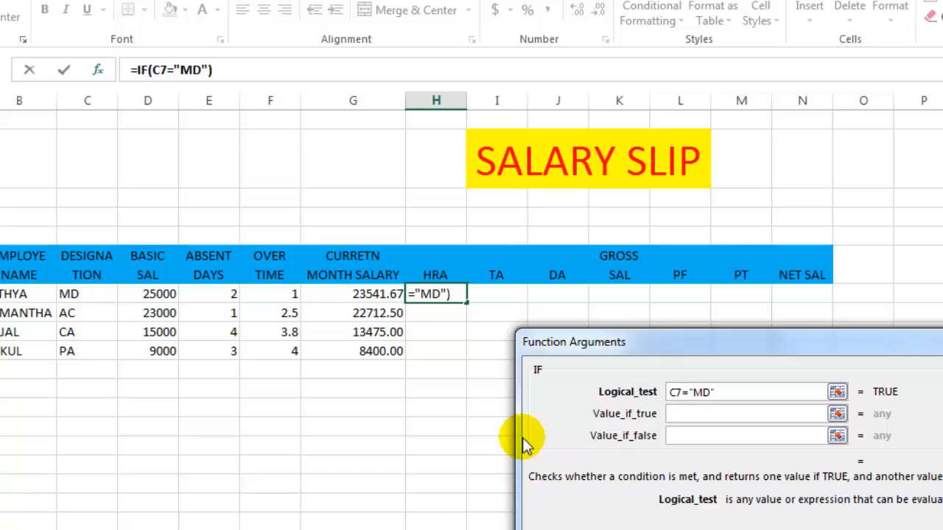
pyautogui.click(714, 413)
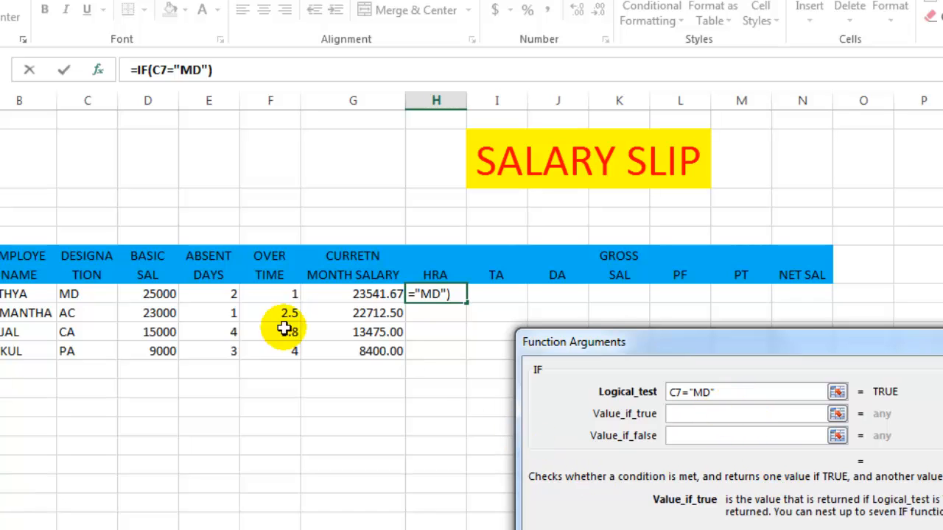
pyautogui.click(157, 294)
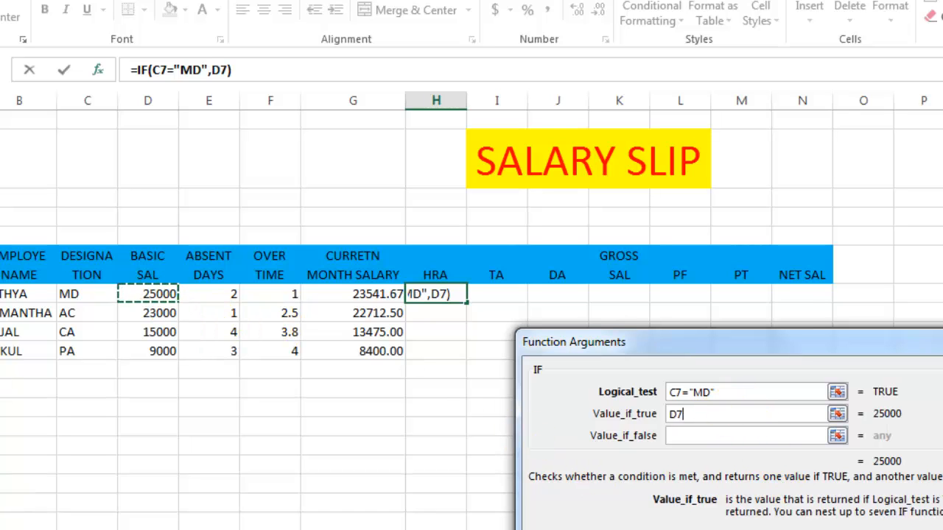
pyautogui.write('*')
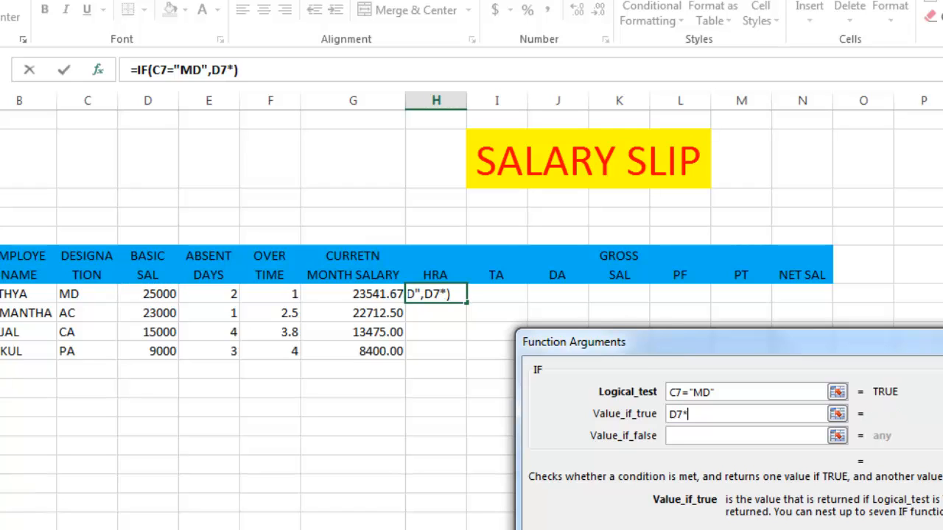
pyautogui.write('30')
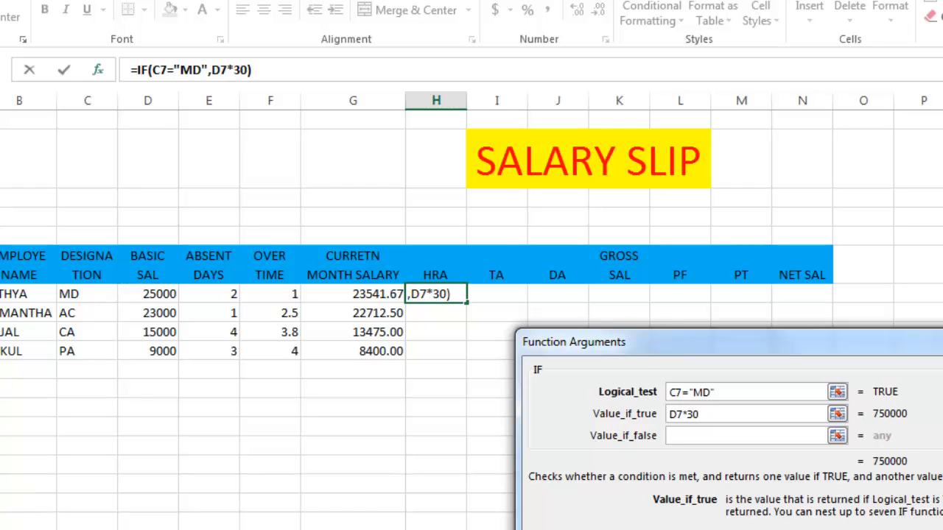
pyautogui.write('%')
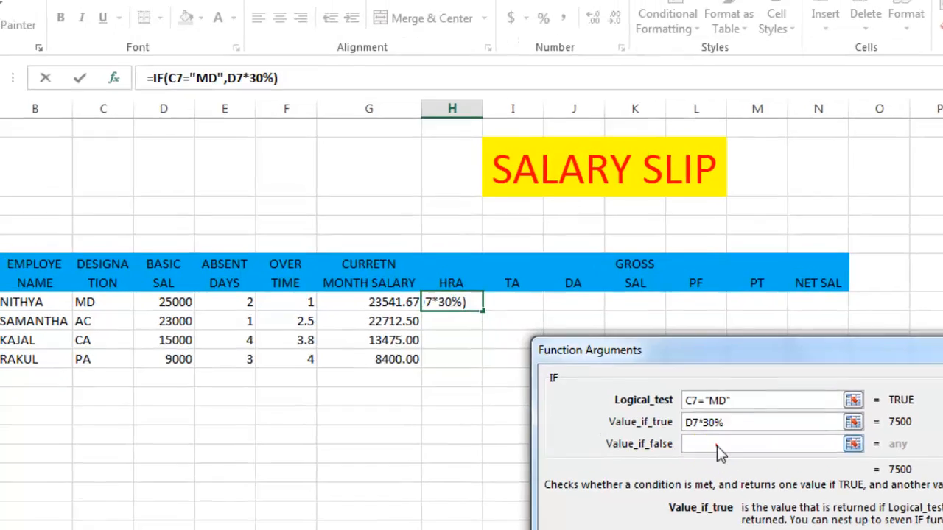
# Step: Nest a second IF as the value if false in H7, with the test C7="AC" and the true value D7*25%
pyautogui.click(701, 436)
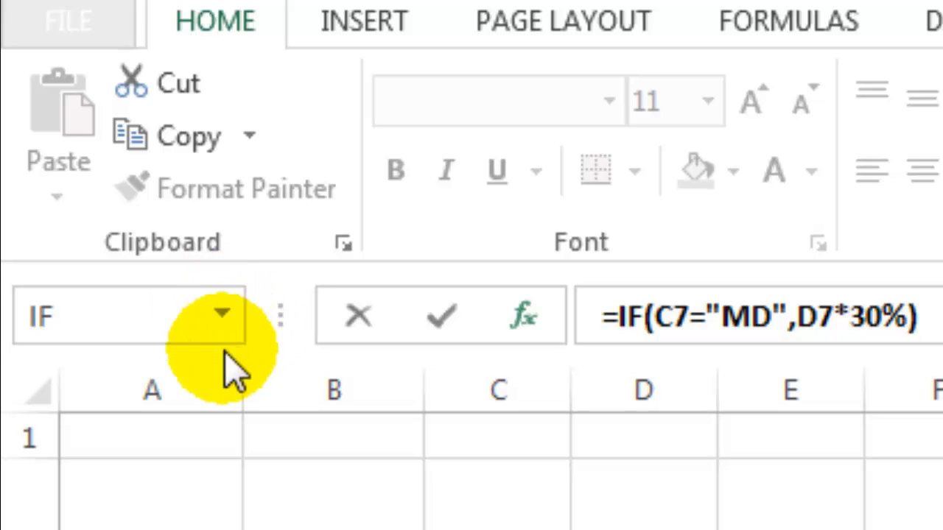
pyautogui.click(40, 320)
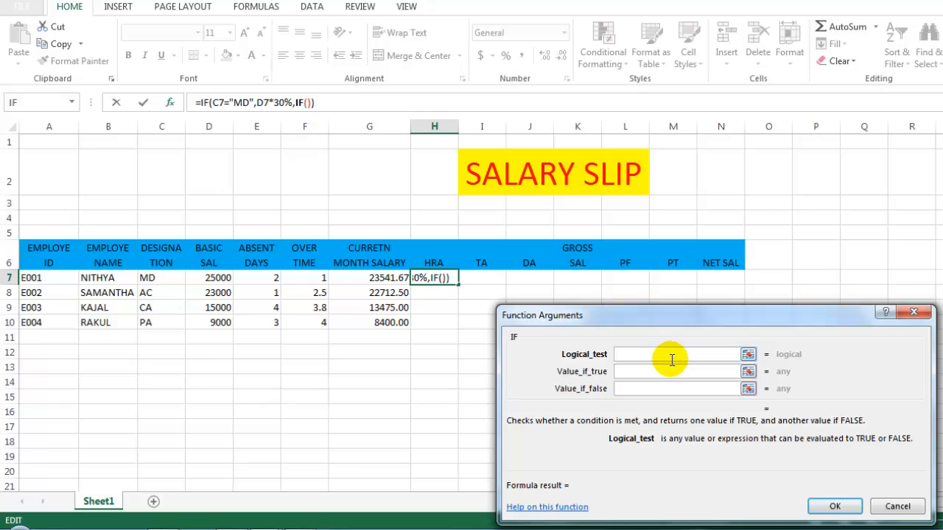
pyautogui.click(154, 278)
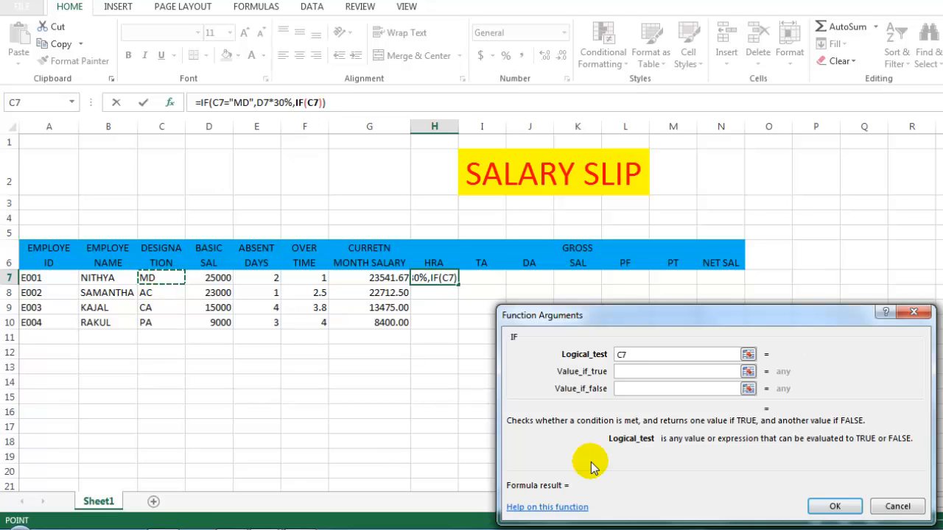
pyautogui.write('="')
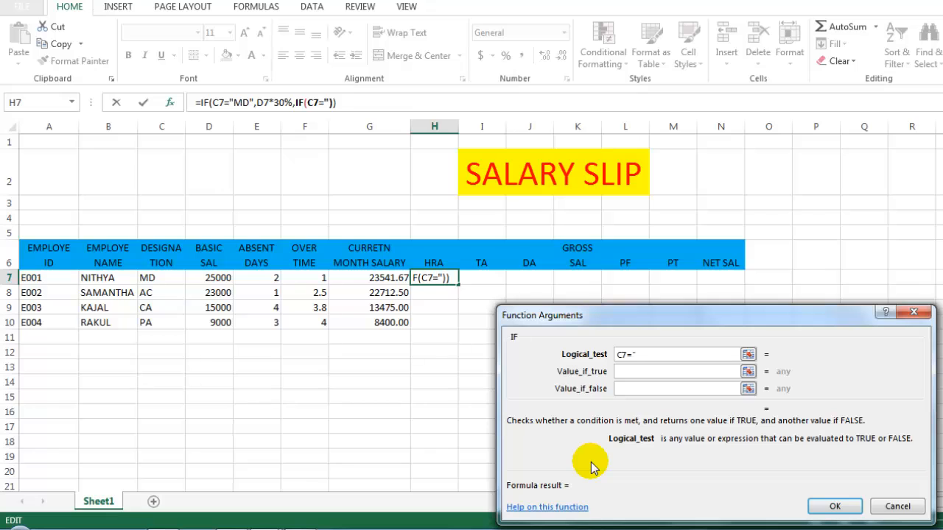
pyautogui.write('AC"')
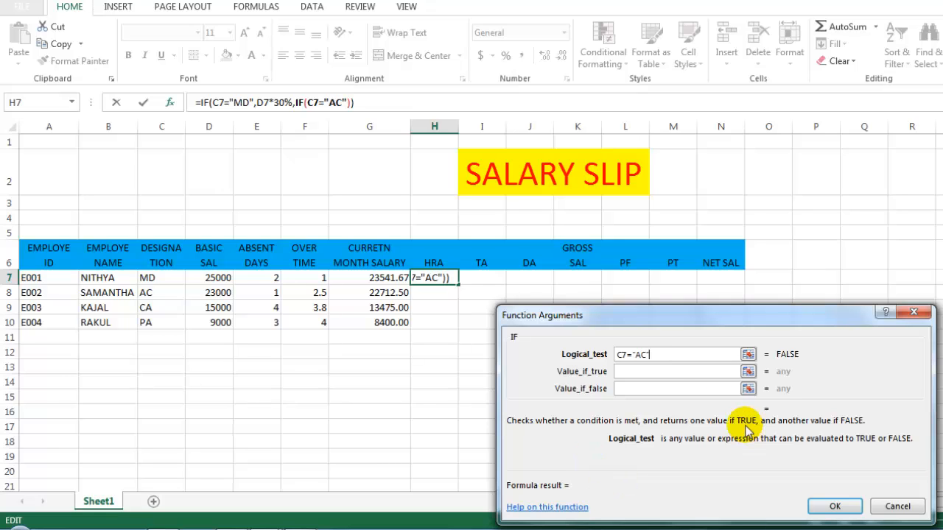
pyautogui.click(648, 372)
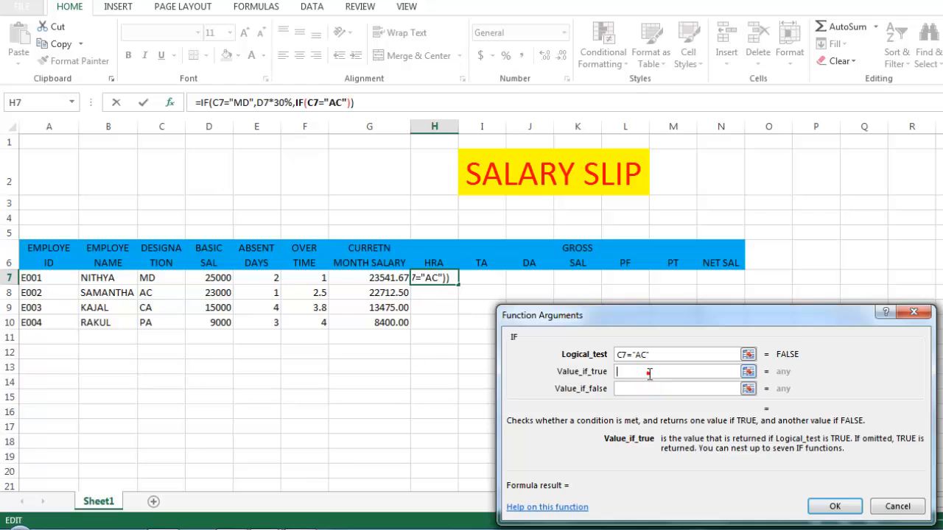
pyautogui.click(216, 278)
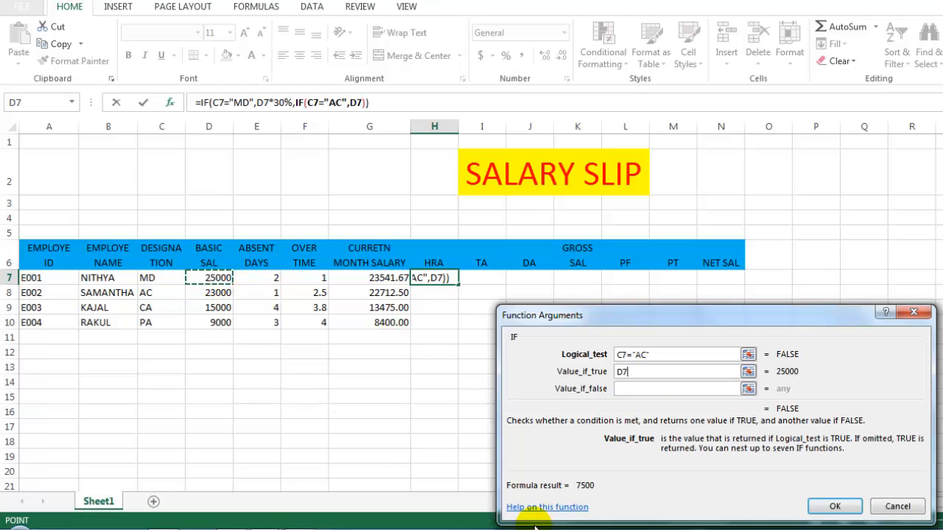
pyautogui.write('*')
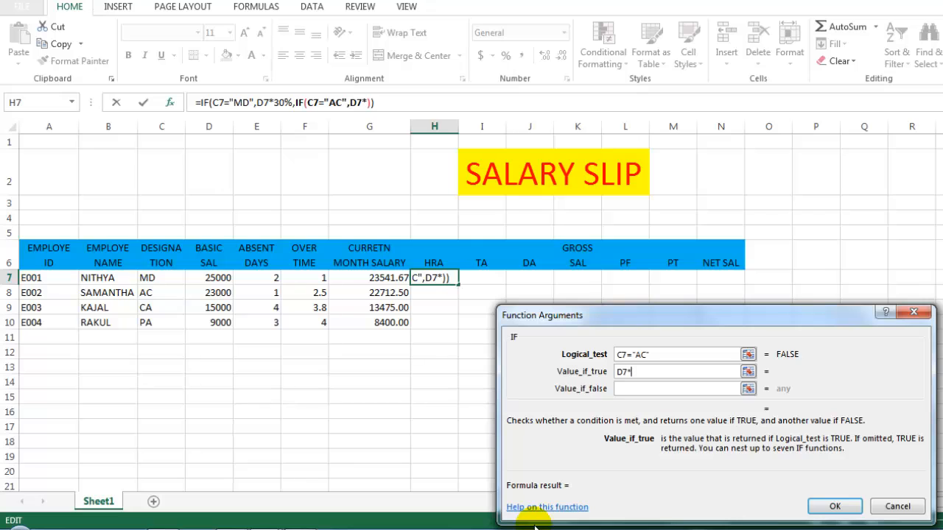
pyautogui.write('25%')
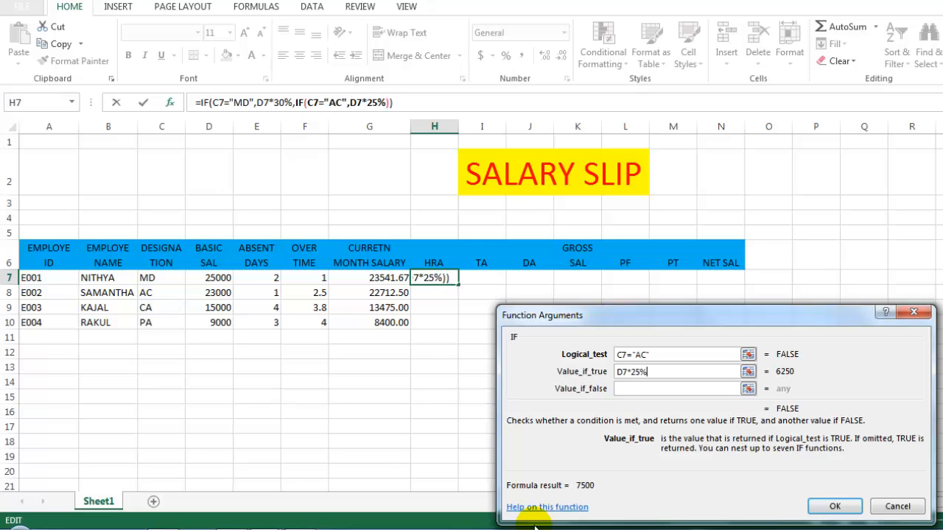
# Step: Nest a third IF as the second IF's value if false in H7, testing C7="CA" with the true value D7*10%
pyautogui.click(624, 386)
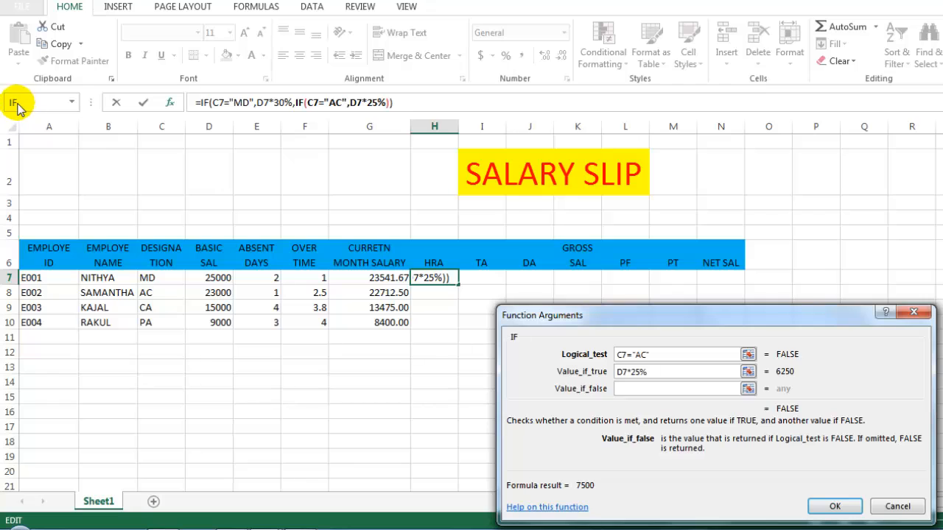
pyautogui.click(18, 107)
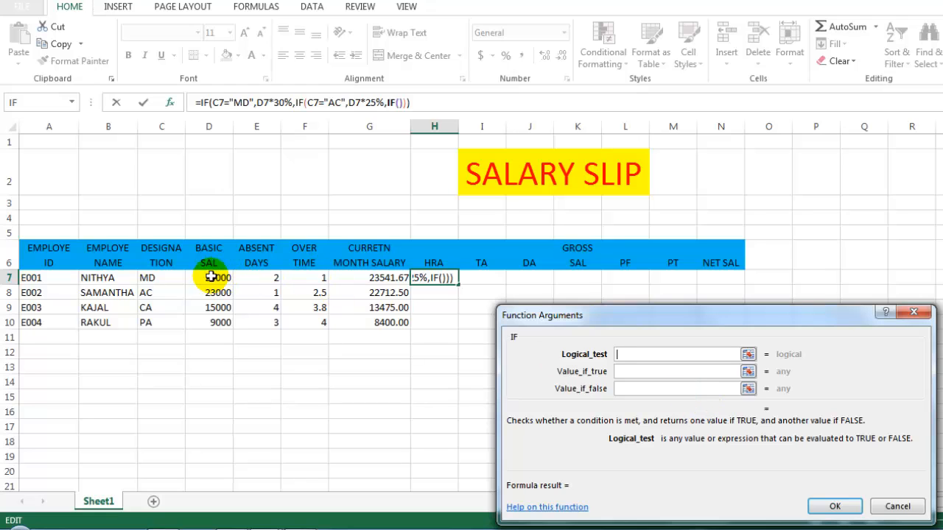
pyautogui.click(157, 278)
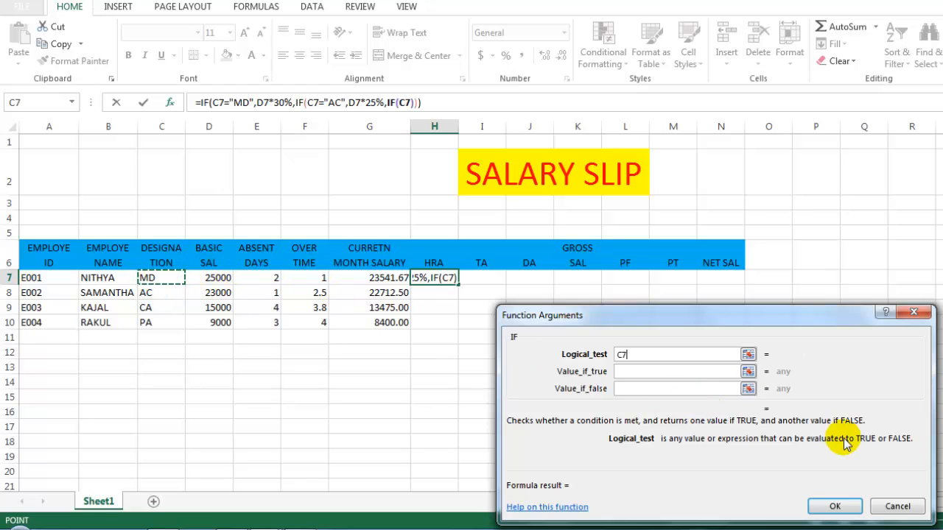
pyautogui.write('=')
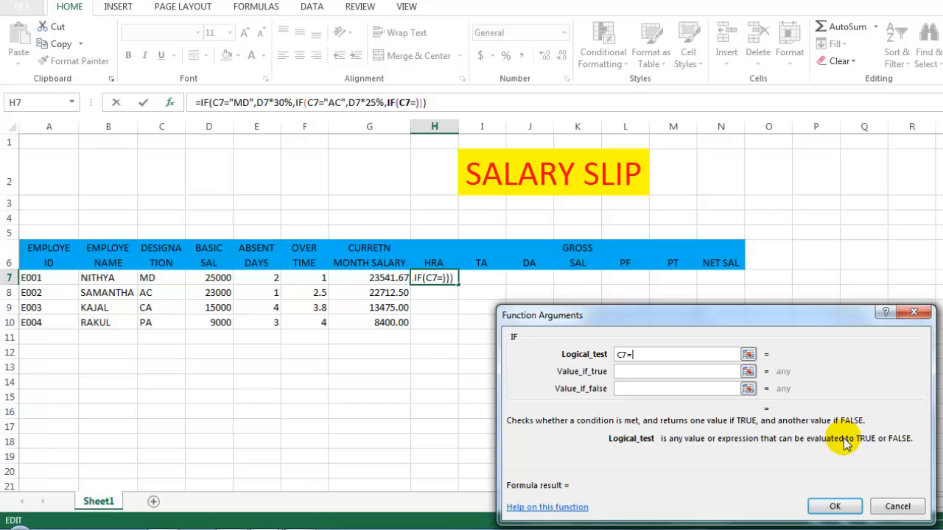
pyautogui.write('"CA')
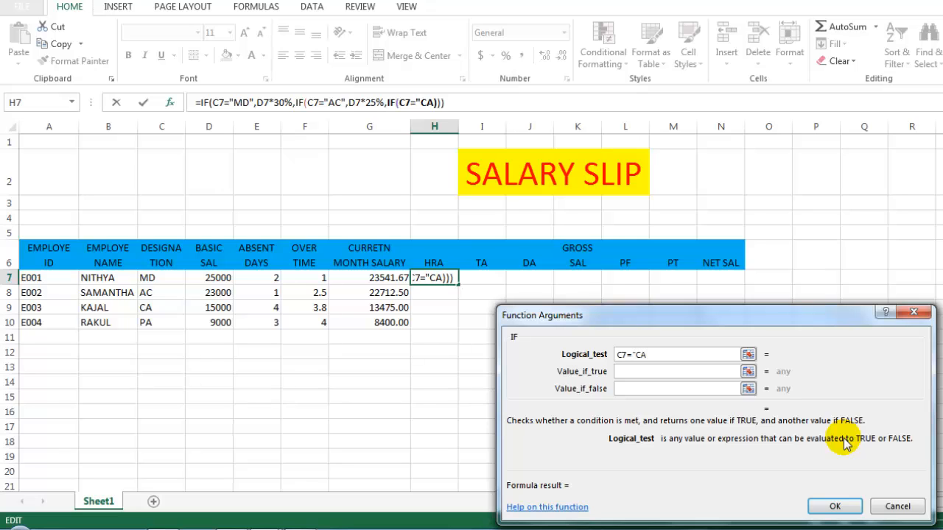
pyautogui.write('"')
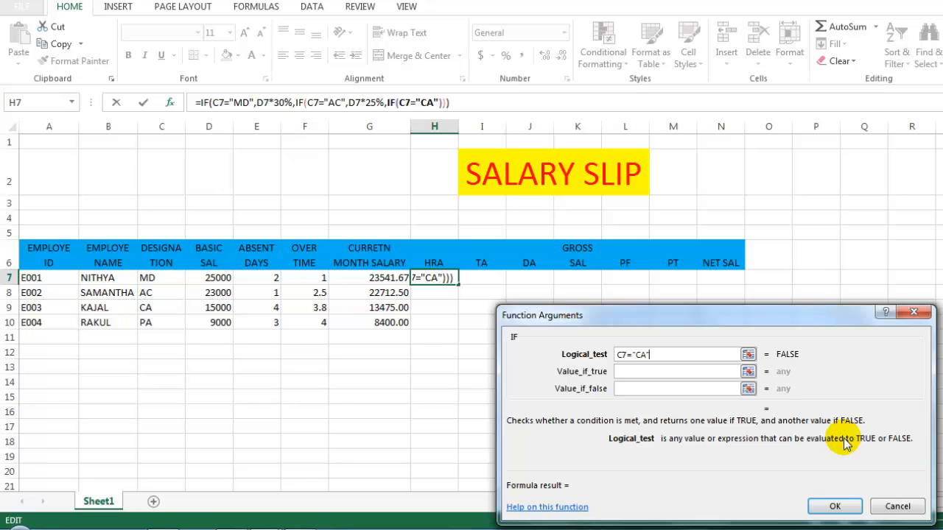
pyautogui.click(628, 372)
pyautogui.click(213, 278)
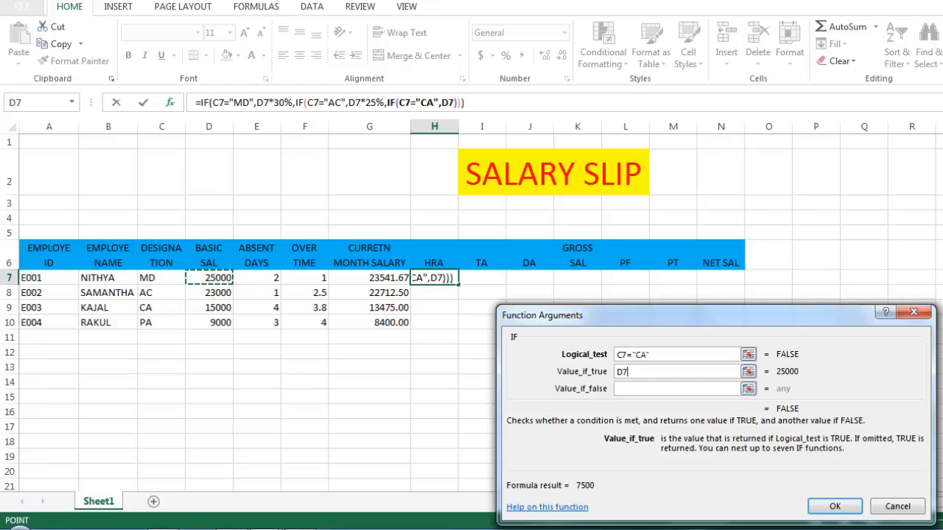
pyautogui.write('*')
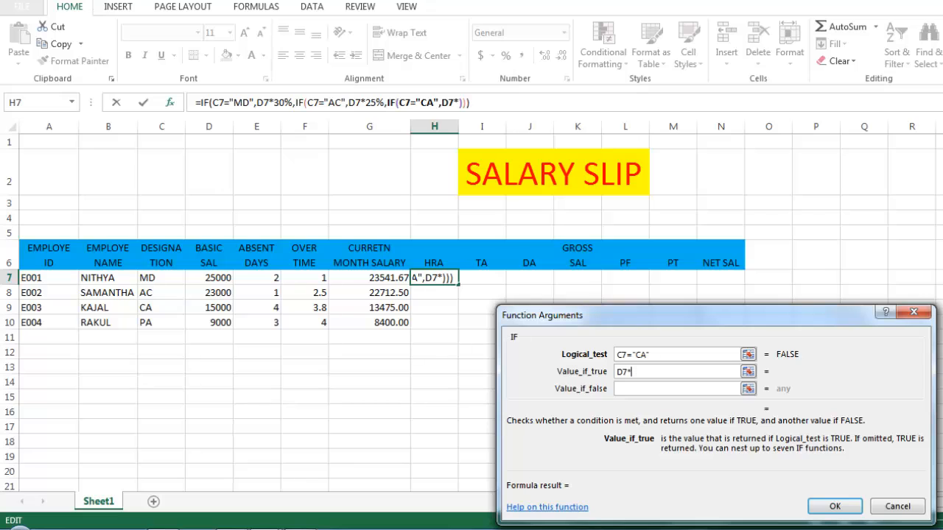
pyautogui.write('10%')
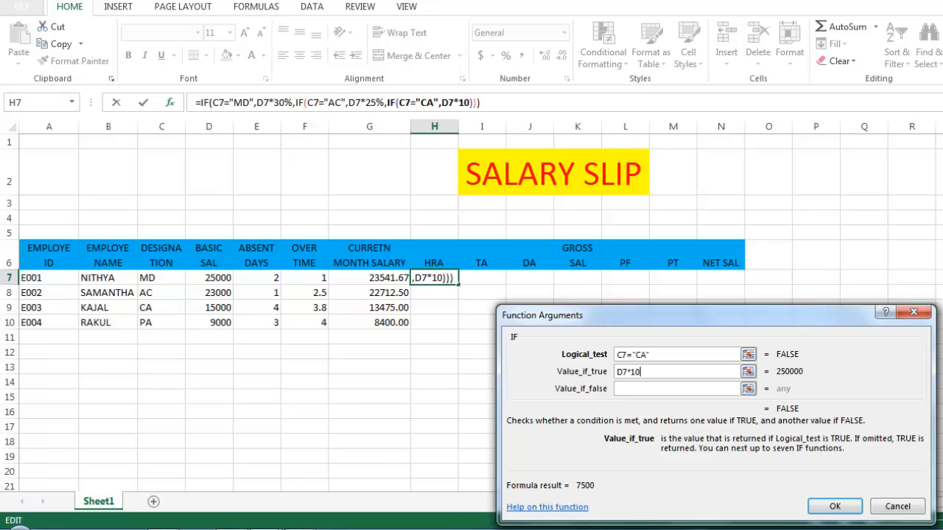
# Step: Nest a fourth IF as the third IF's value if false in H7, with the logical test C7="PA"
pyautogui.click(640, 393)
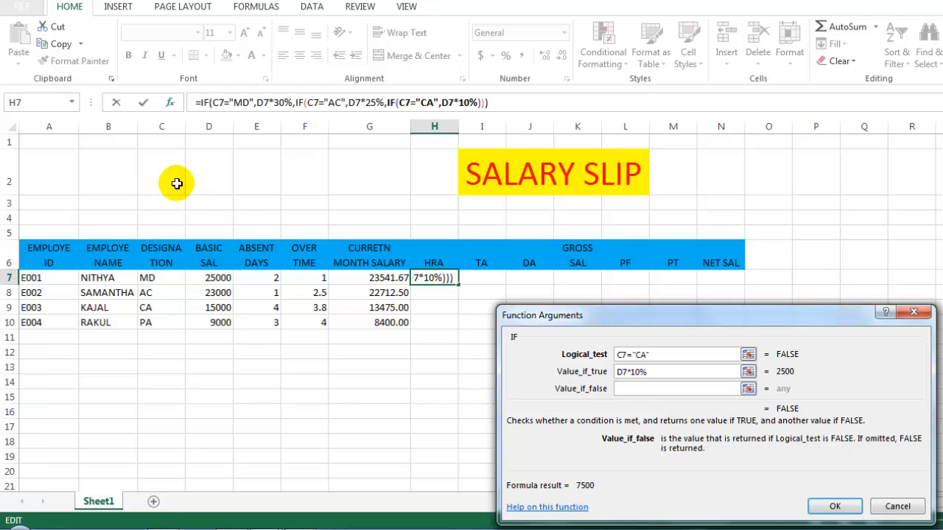
pyautogui.click(14, 105)
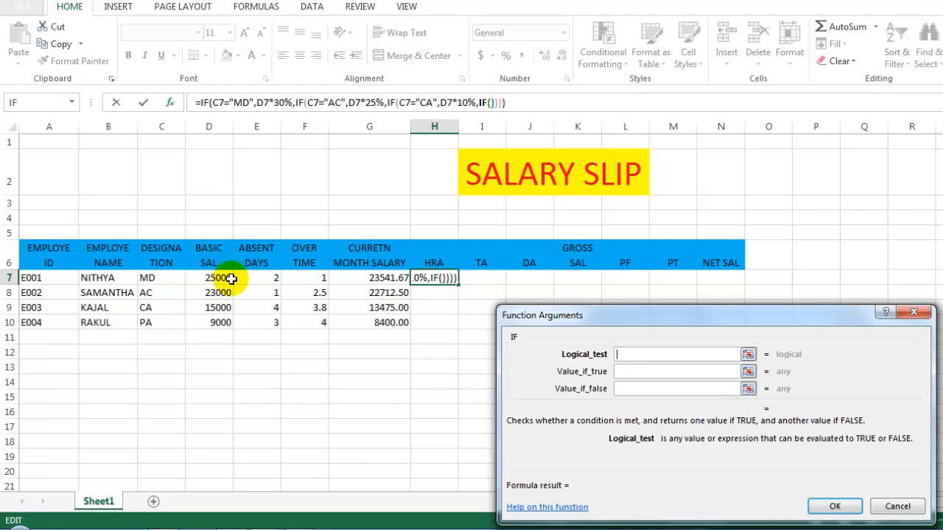
pyautogui.click(159, 278)
pyautogui.write('=')
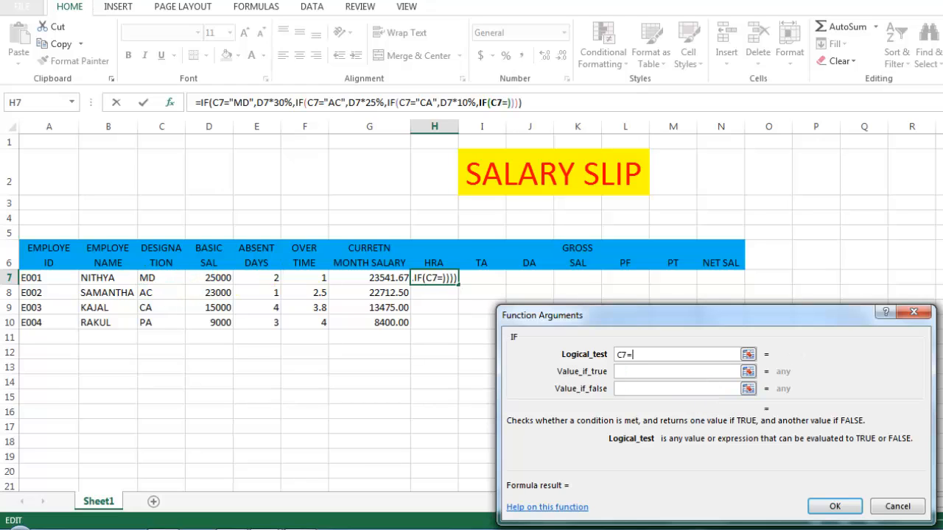
pyautogui.write('"')
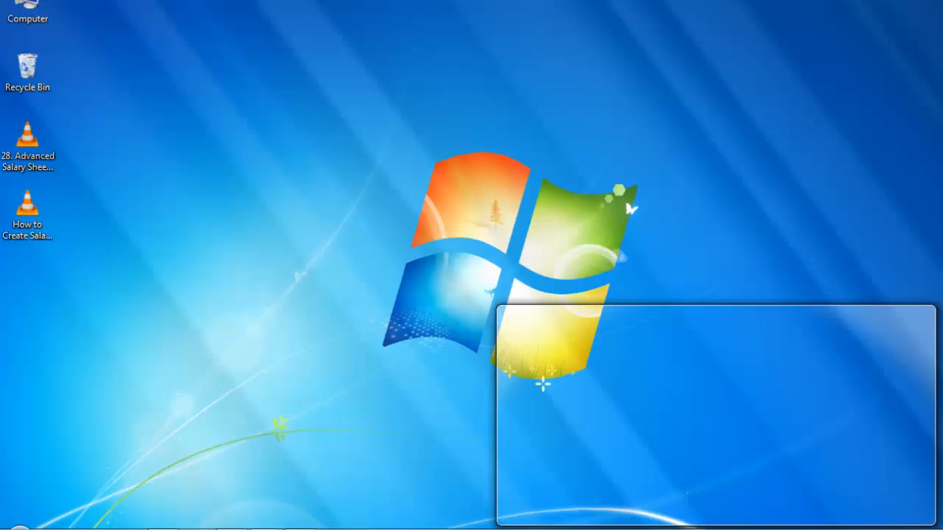
pyautogui.write('P')
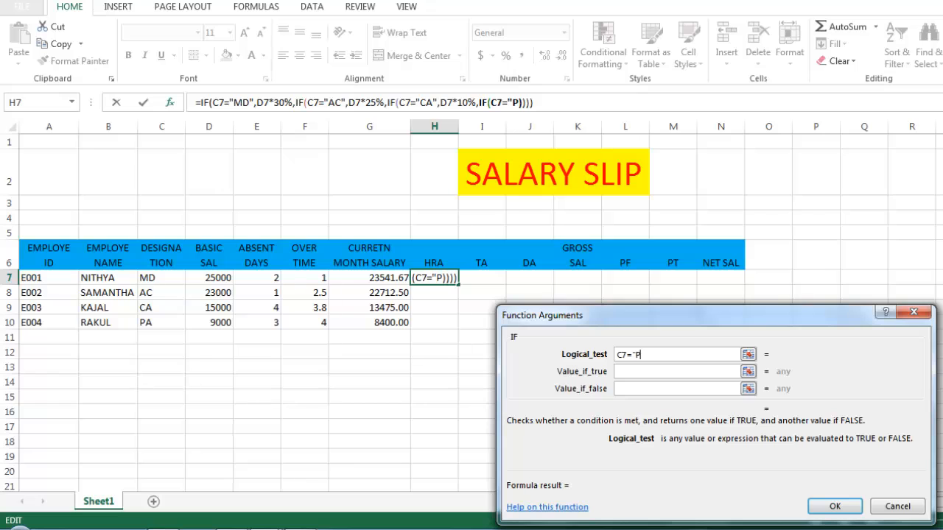
pyautogui.write('A"')
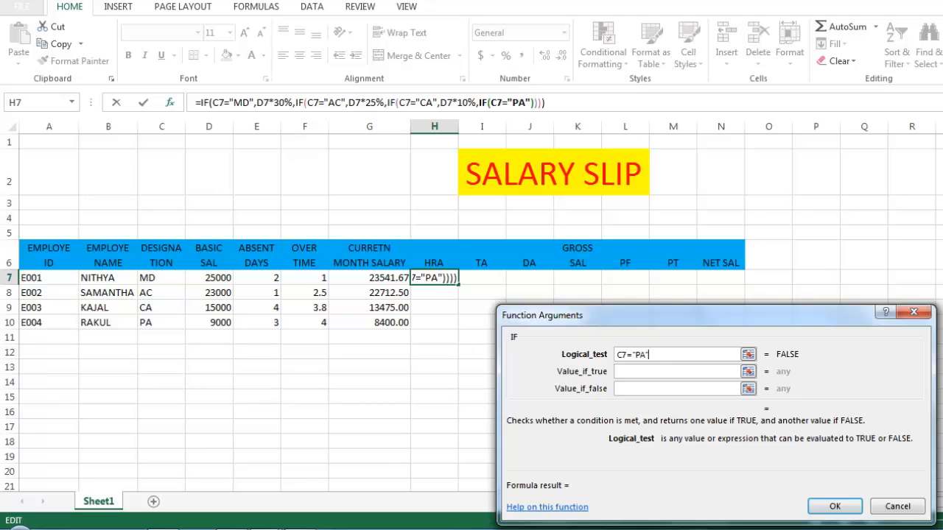
# Step: Set the fourth IF's value if true to D7*5% and complete the nested HRA formula in H7
pyautogui.click(652, 372)
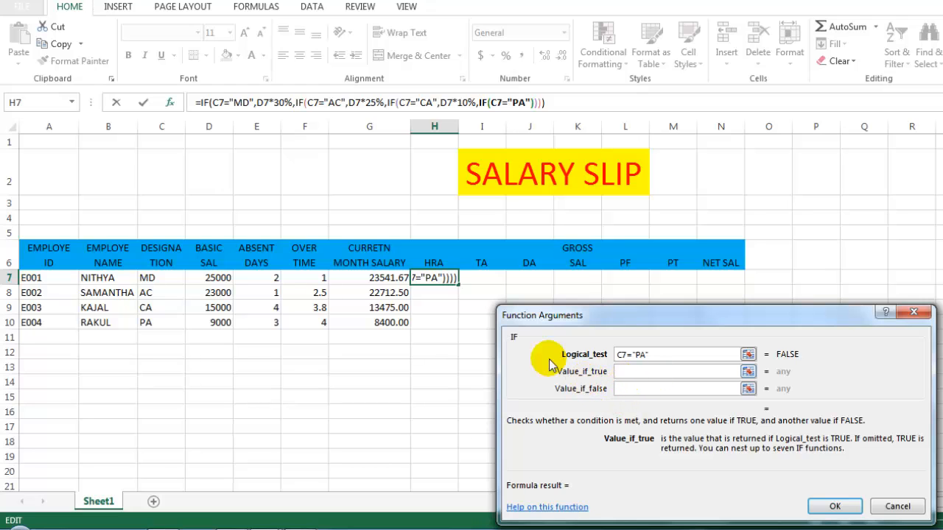
pyautogui.click(222, 280)
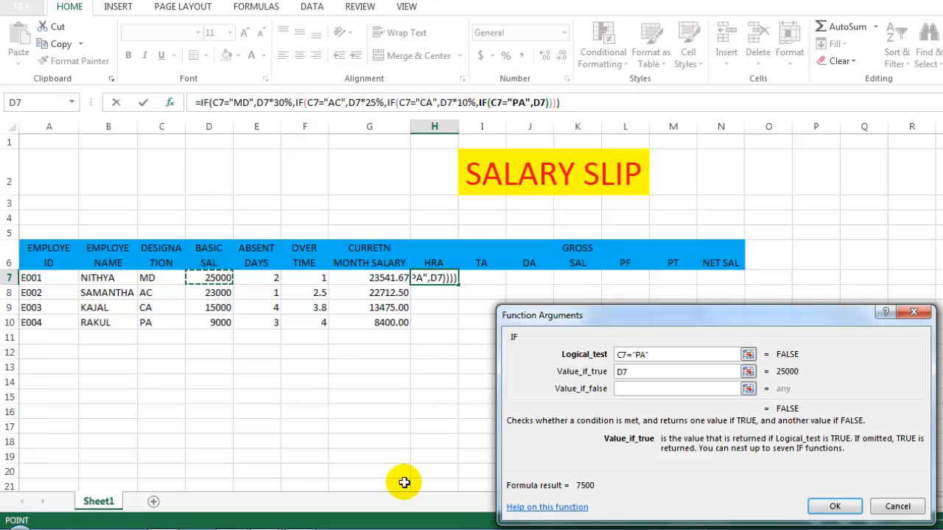
pyautogui.write('*5')
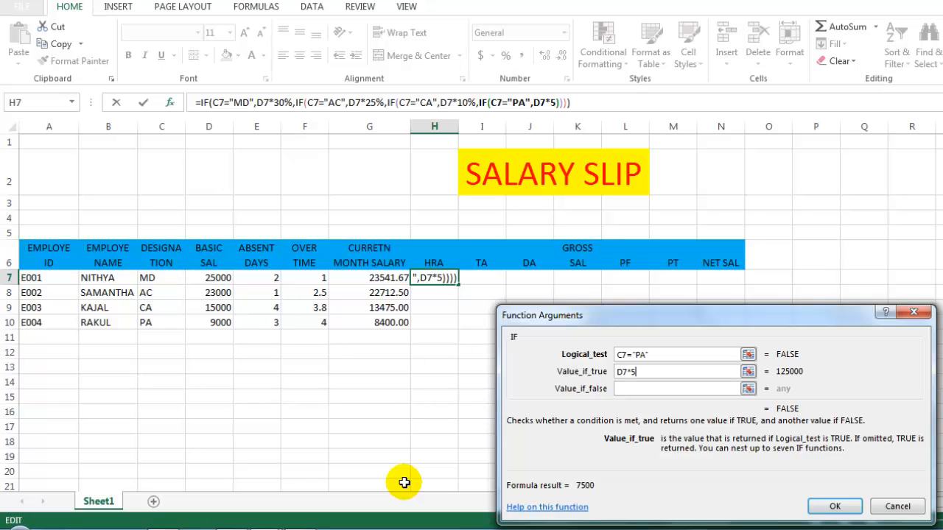
pyautogui.write('%')
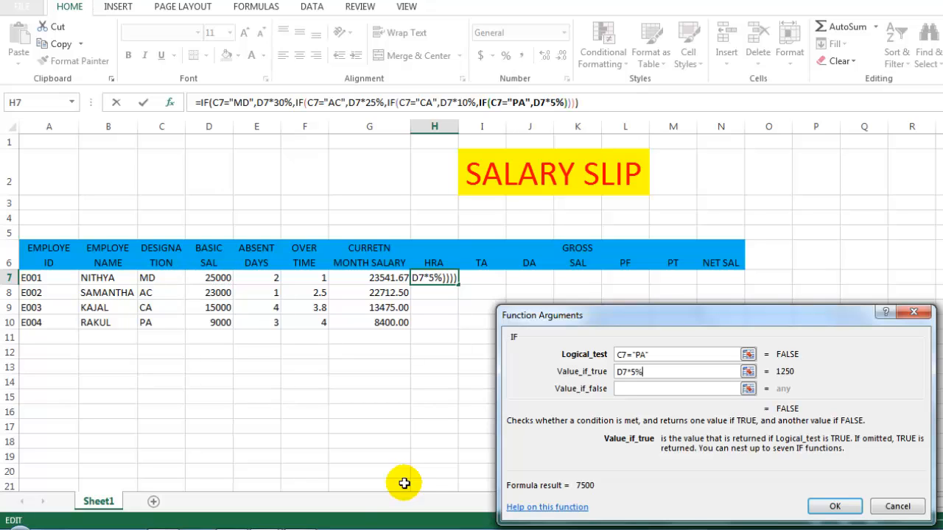
pyautogui.click(826, 507)
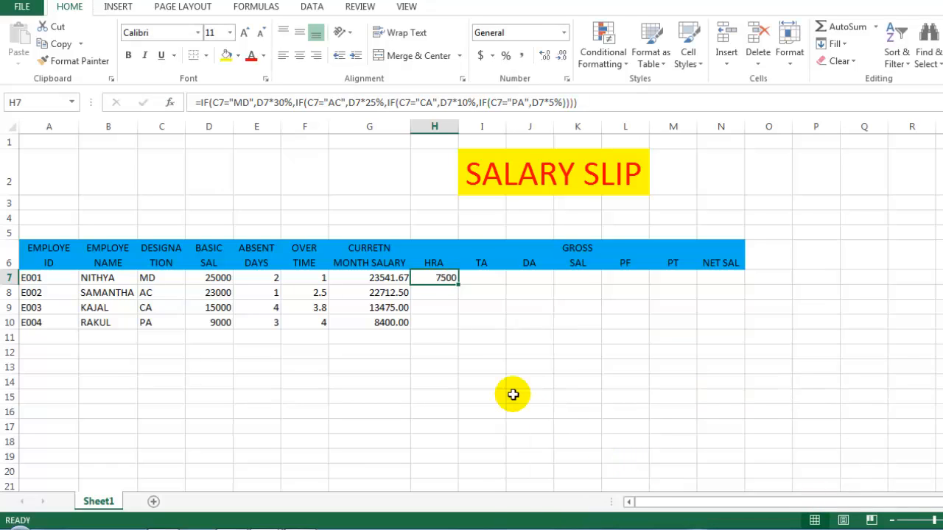
# Step: Copy the HRA formula from H7 down to H10 and check the copied formulas in H8 and H9
pyautogui.moveTo(458, 284); pyautogui.dragTo(459, 332)
pyautogui.click(436, 295)
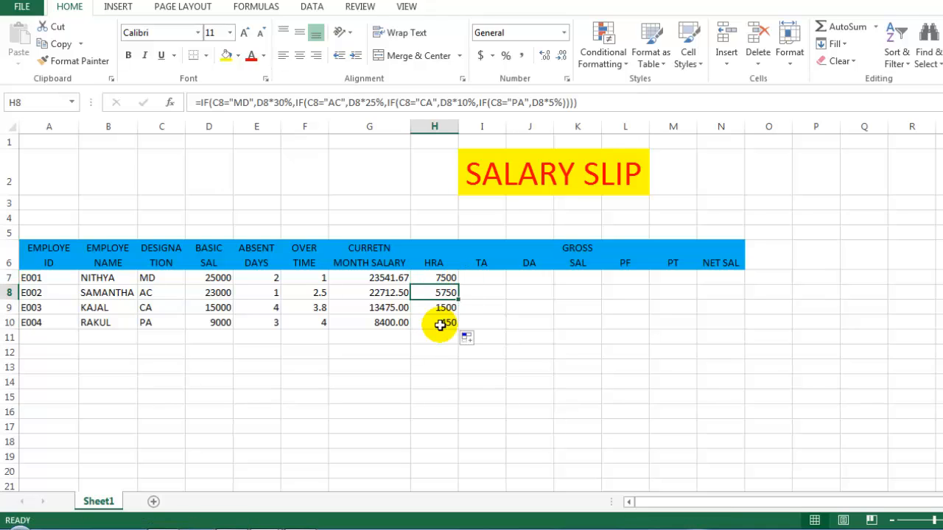
pyautogui.click(441, 308)
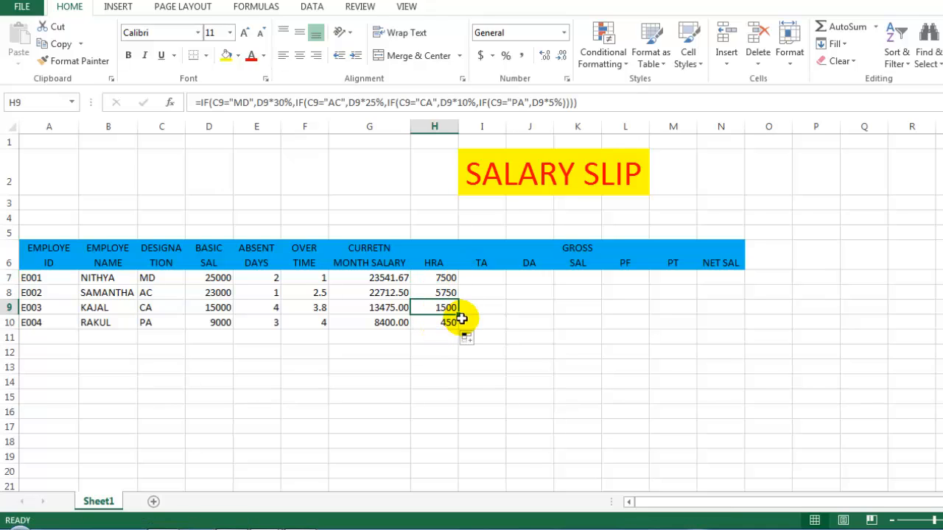
# Step: Enter the TA amounts 900, 500, 300 and 200 for the four employees in I7 to I10
pyautogui.click(487, 278)
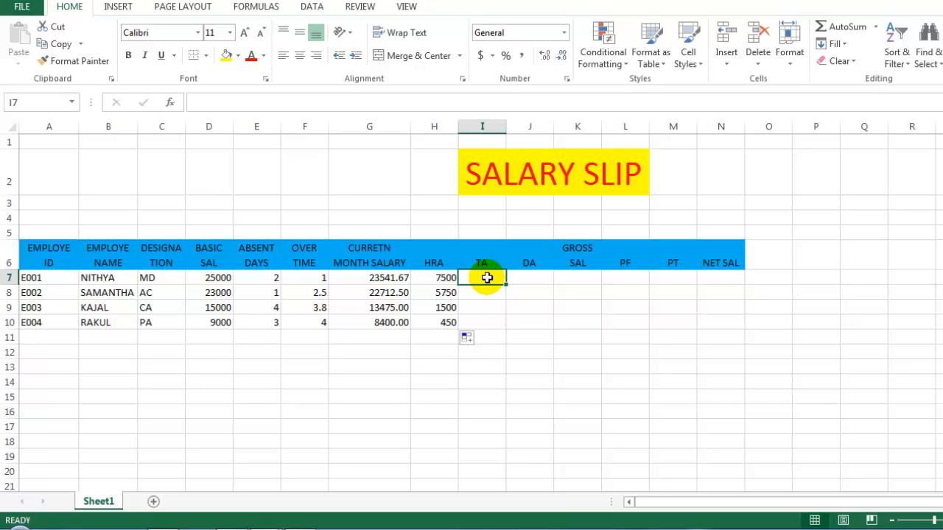
pyautogui.write('9')
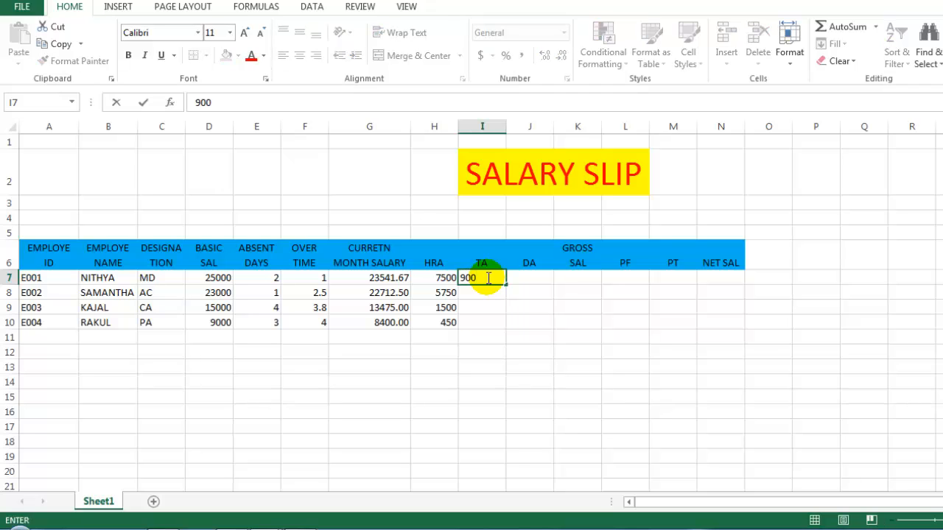
pyautogui.write('00')
pyautogui.press('Return')
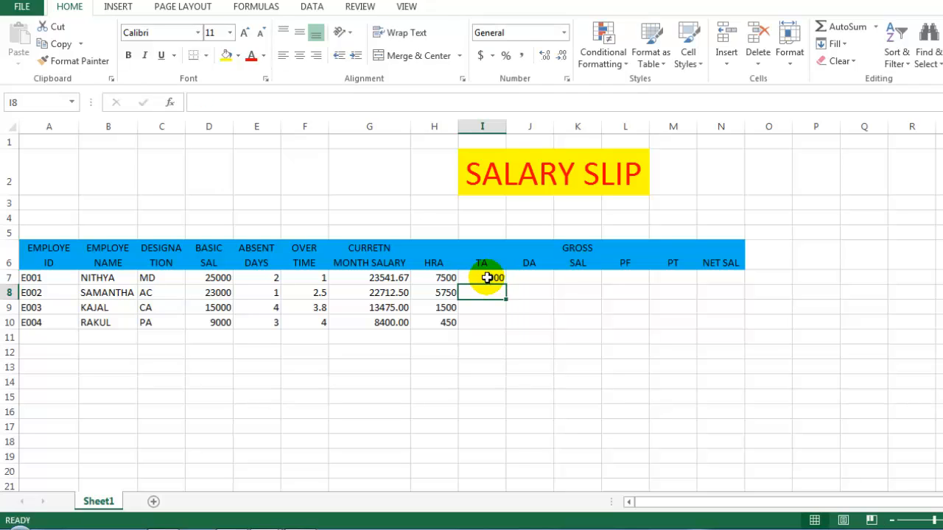
pyautogui.write('500')
pyautogui.press('Return')
pyautogui.write('300')
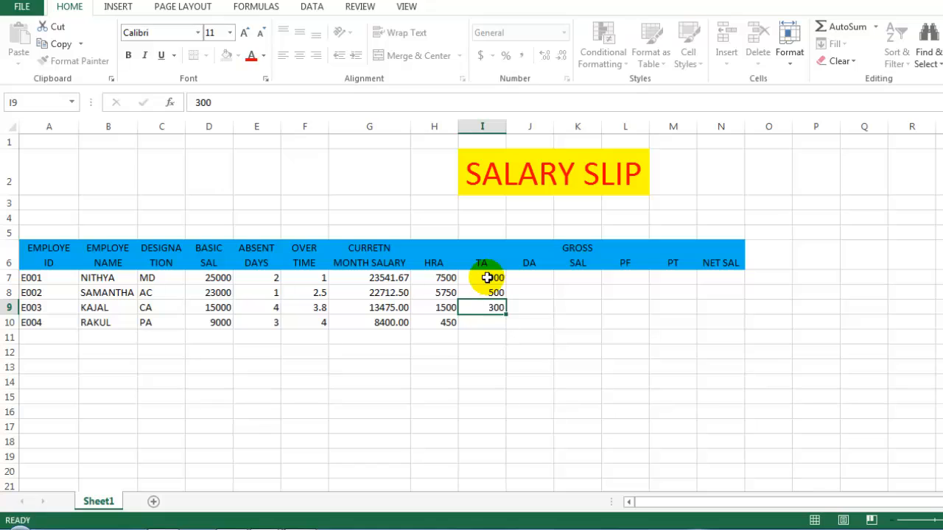
pyautogui.press('Return')
pyautogui.write('200')
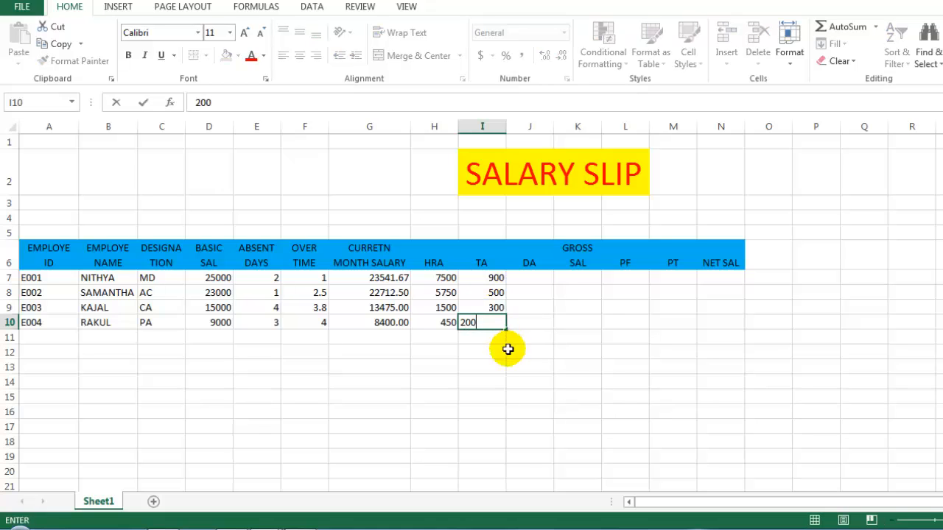
# Step: Calculate DA in J7 with the formula =D7*7% and fill it down to J10
pyautogui.click(537, 276)
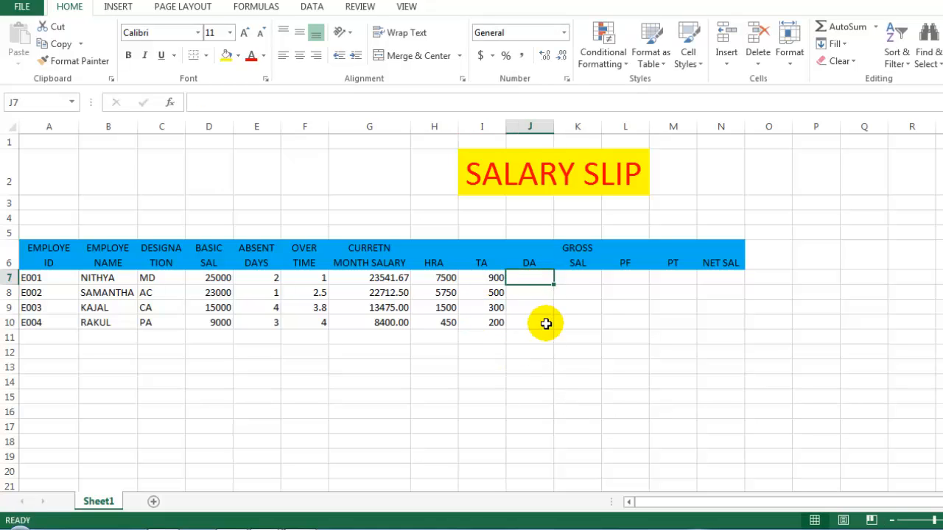
pyautogui.click(535, 292)
pyautogui.click(533, 279)
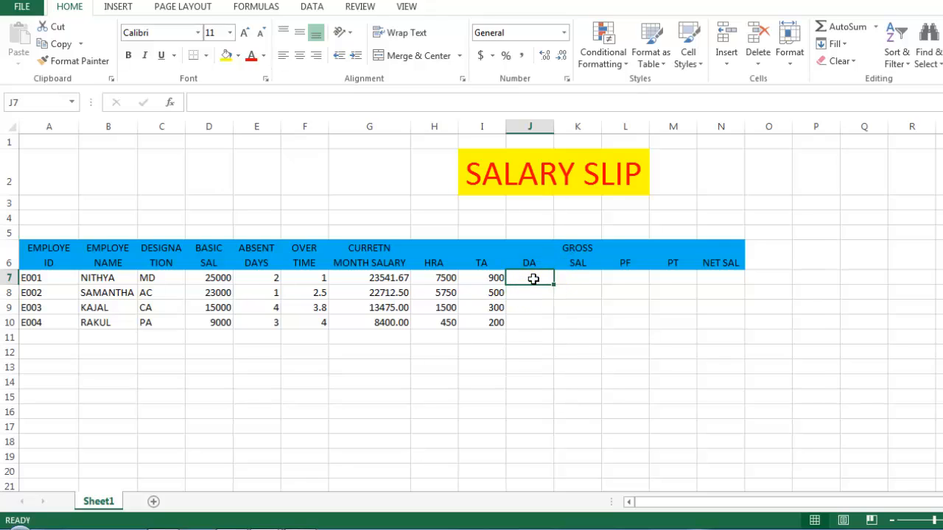
pyautogui.click(533, 279)
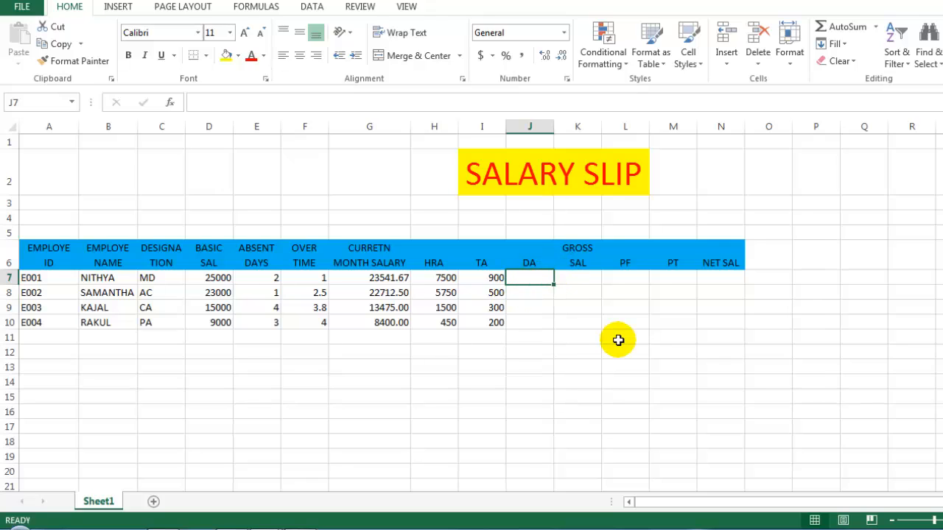
pyautogui.write('=')
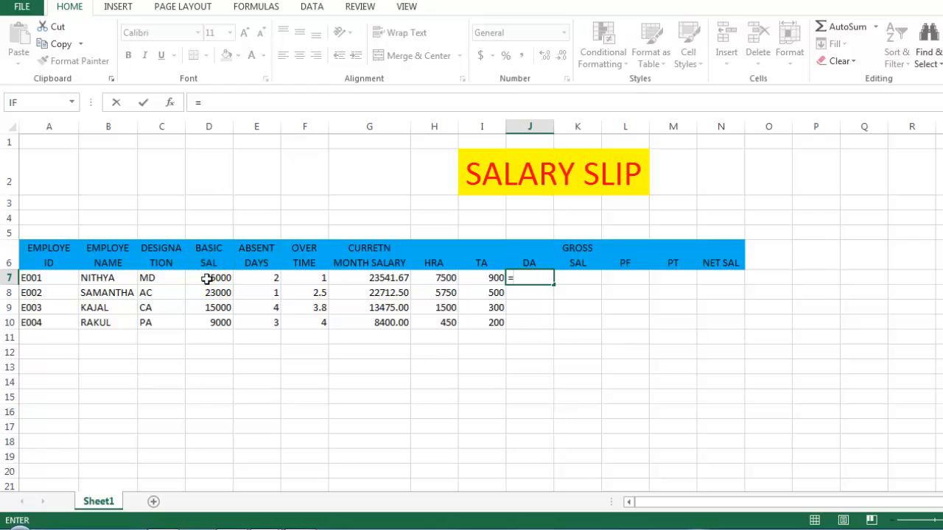
pyautogui.click(209, 278)
pyautogui.write('*')
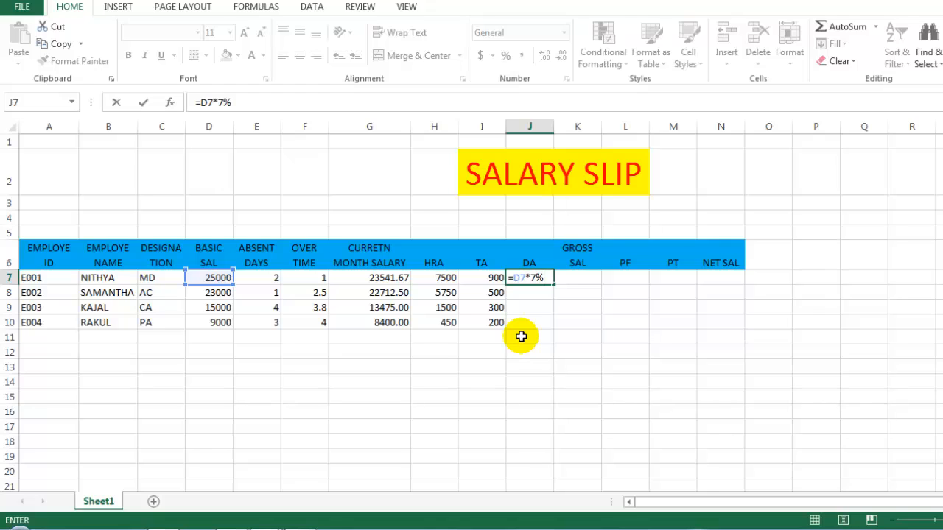
pyautogui.write('7%')
pyautogui.press('Return')
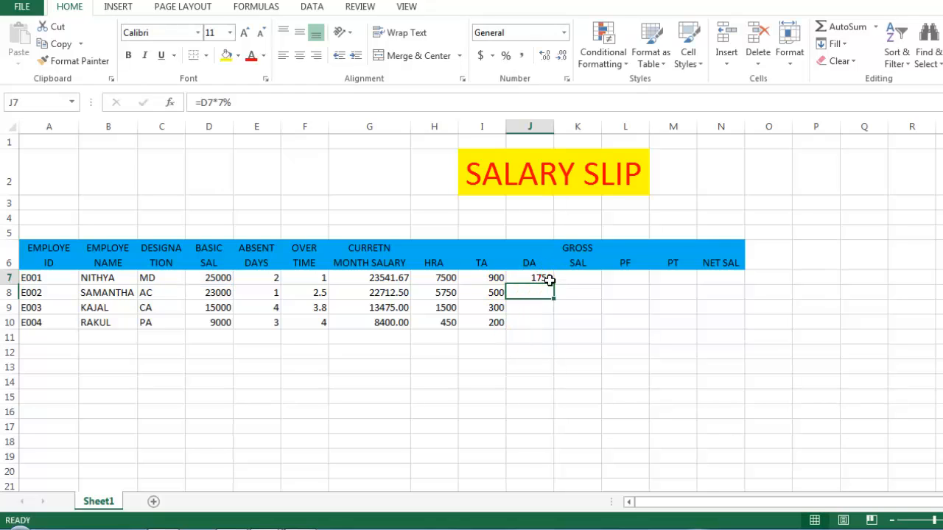
pyautogui.click(545, 278)
pyautogui.doubleClick(553, 285)
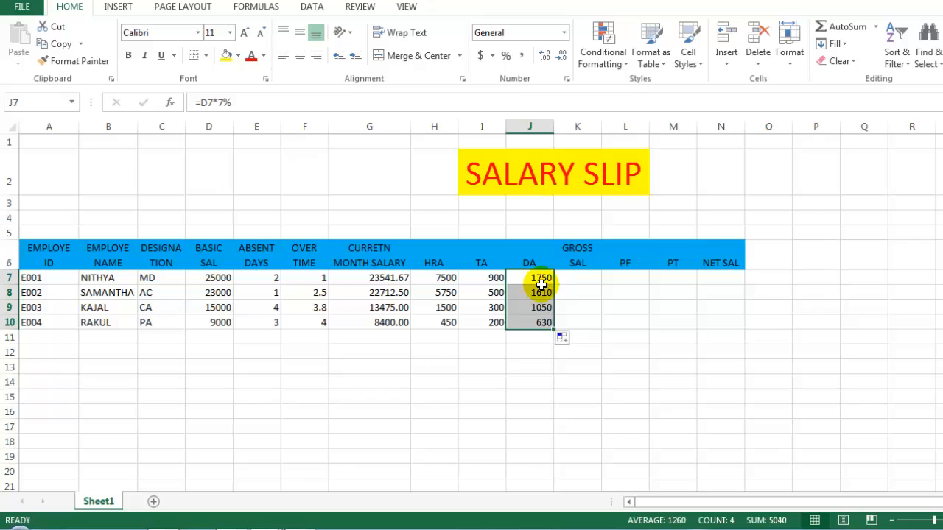
# Step: Calculate gross salary in K7 with an AutoSum of G7:J7 and fill it down to K10
pyautogui.click(579, 284)
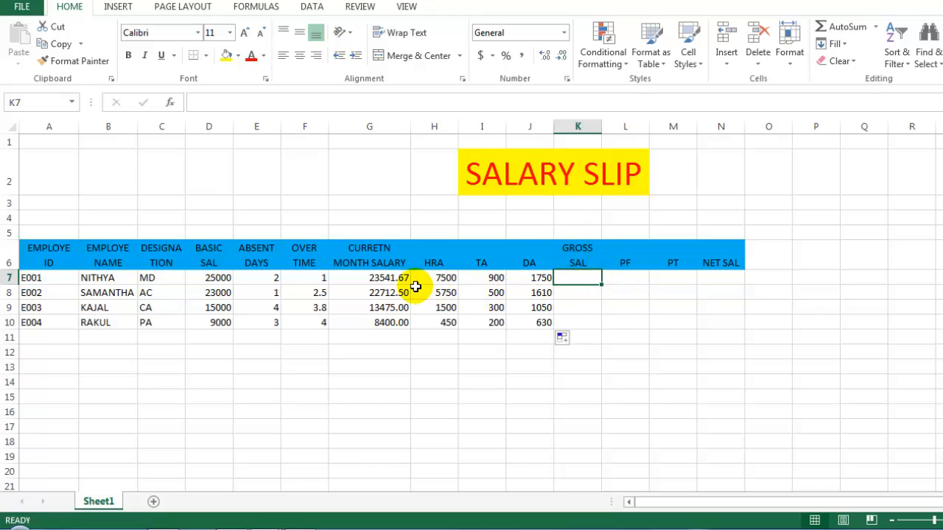
pyautogui.moveTo(378, 277); pyautogui.dragTo(529, 282)
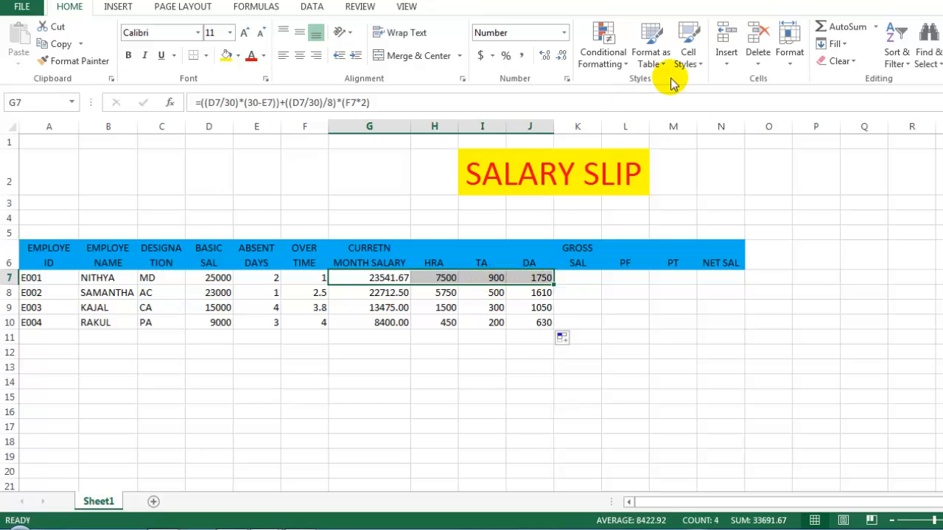
pyautogui.click(831, 31)
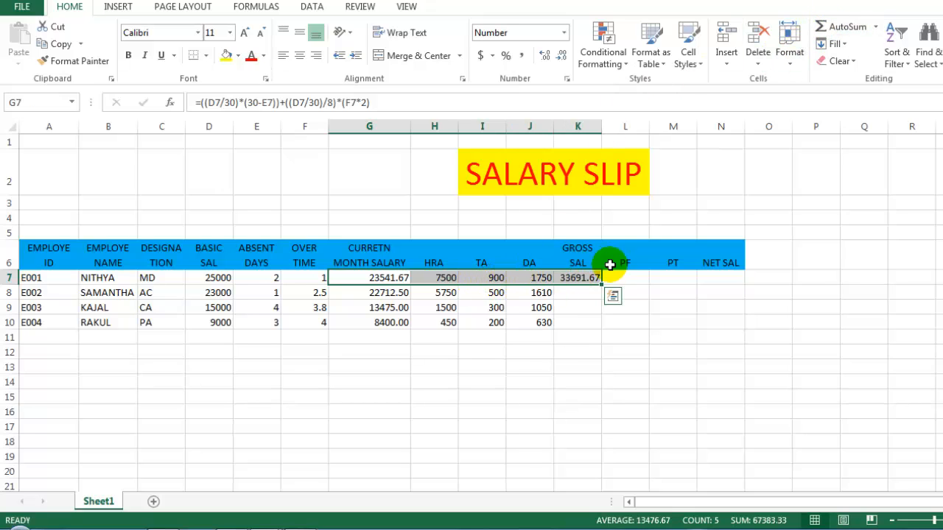
pyautogui.click(494, 288)
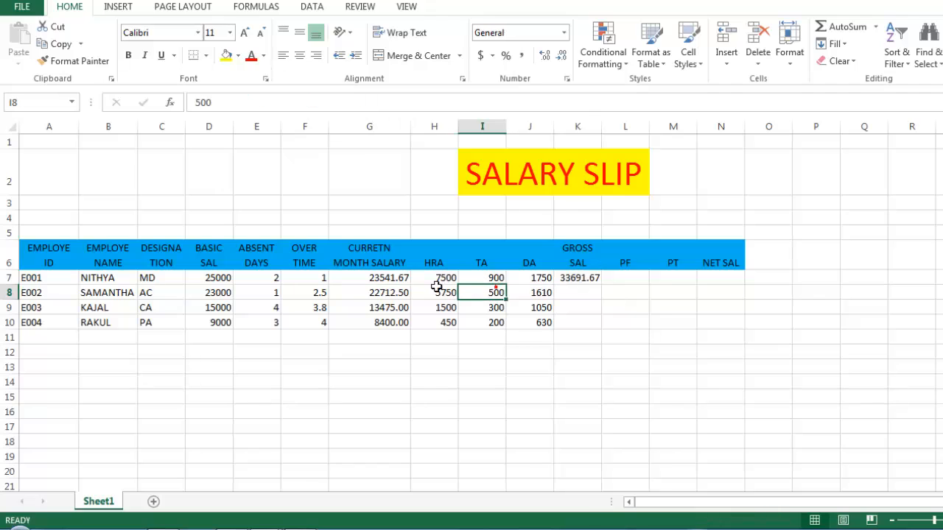
pyautogui.click(586, 277)
pyautogui.moveTo(601, 285); pyautogui.dragTo(601, 326)
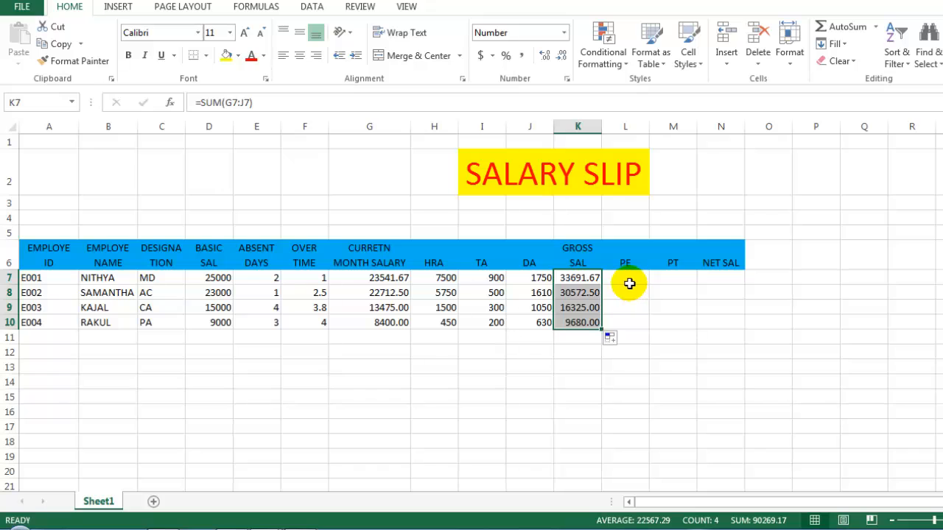
# Step: Calculate the first employee's PF in L7 with the formula =D7*12%
pyautogui.click(627, 282)
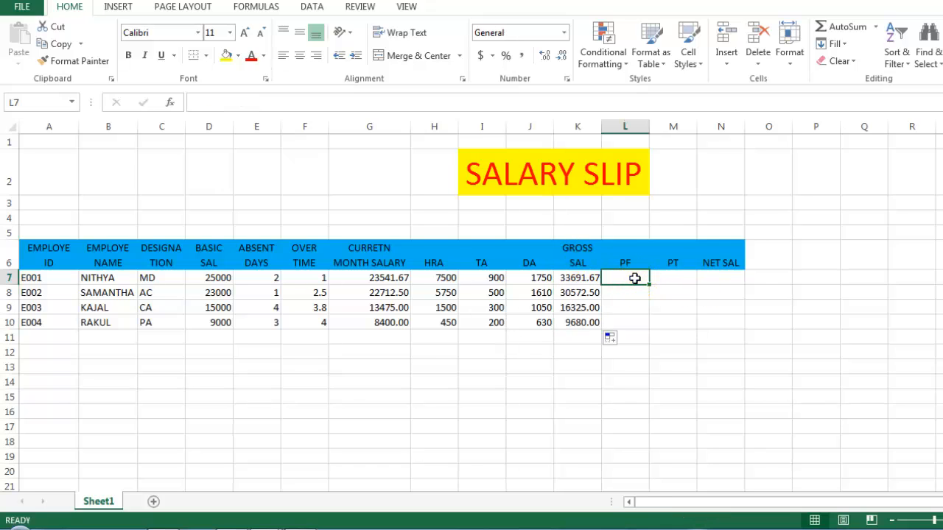
pyautogui.write('=')
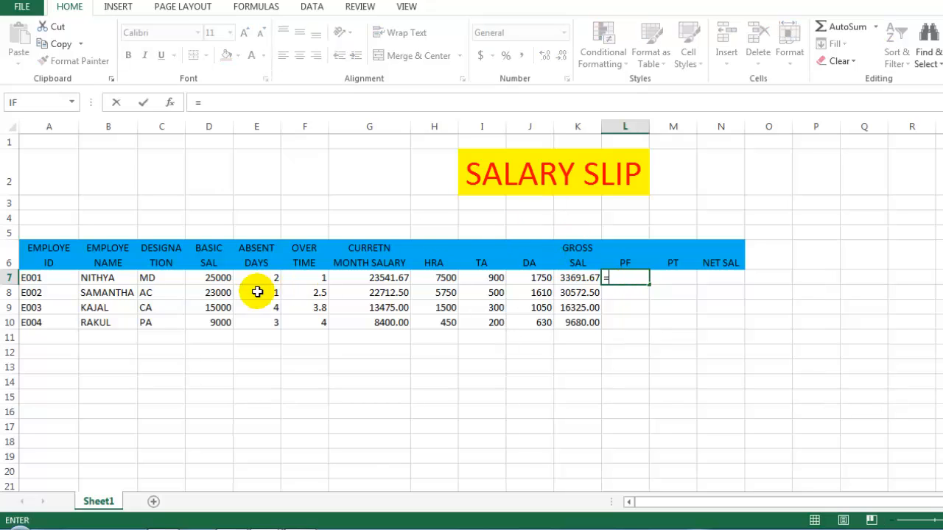
pyautogui.click(211, 277)
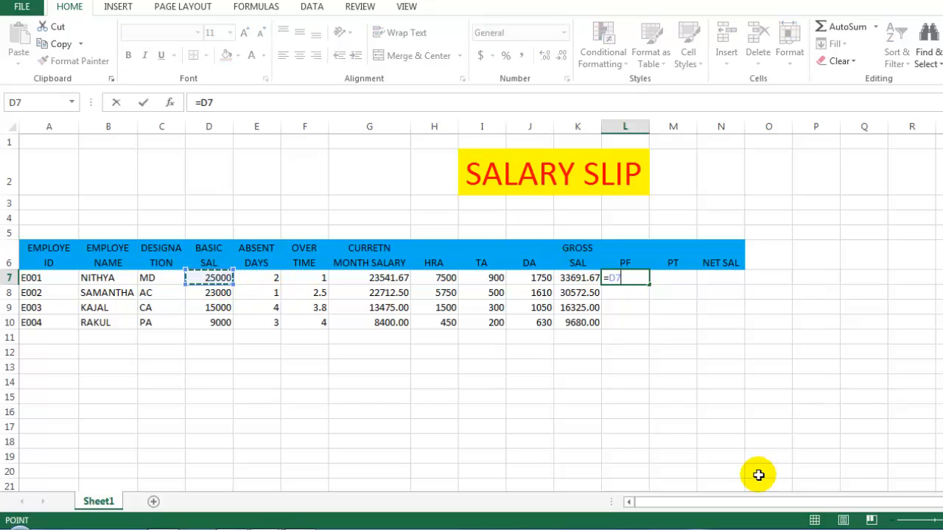
pyautogui.write('*')
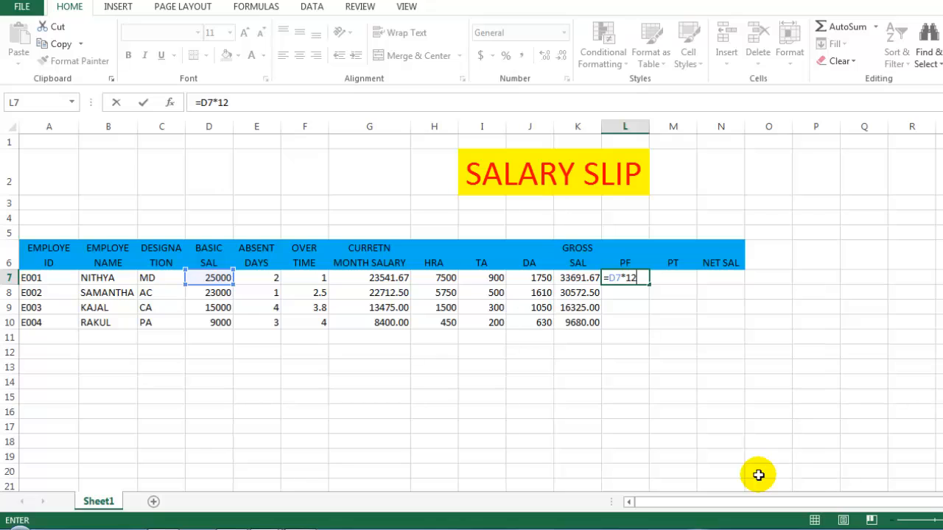
pyautogui.write('12%')
pyautogui.press('Return')
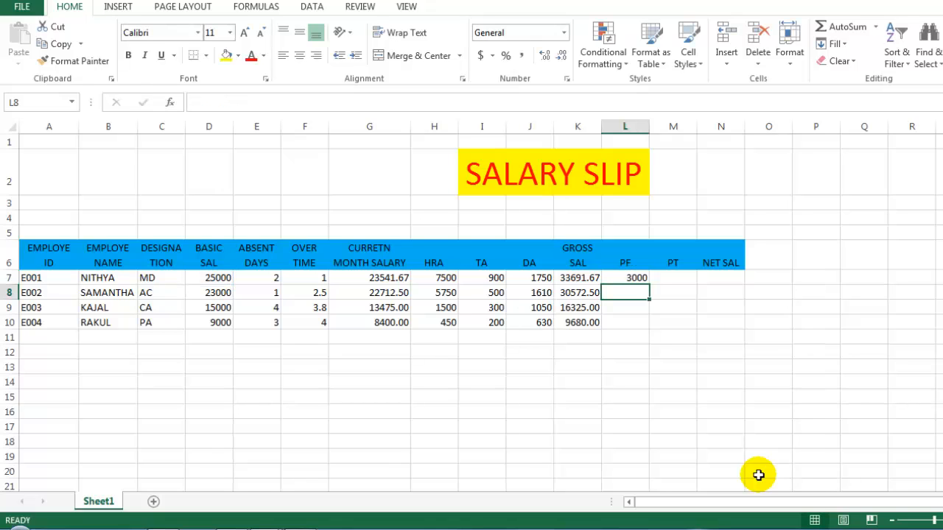
# Step: Fill the PF formula from L7 down to L10 for the remaining employees
pyautogui.click(636, 280)
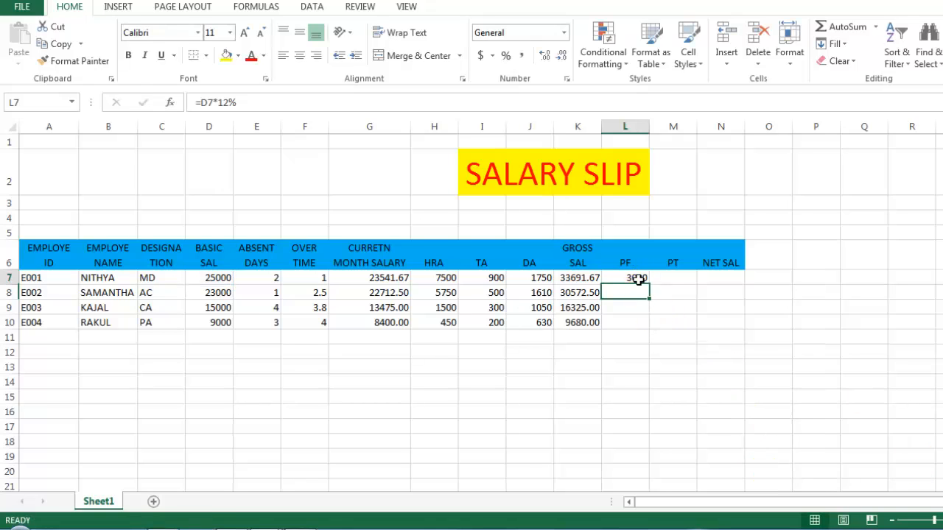
pyautogui.doubleClick(649, 285)
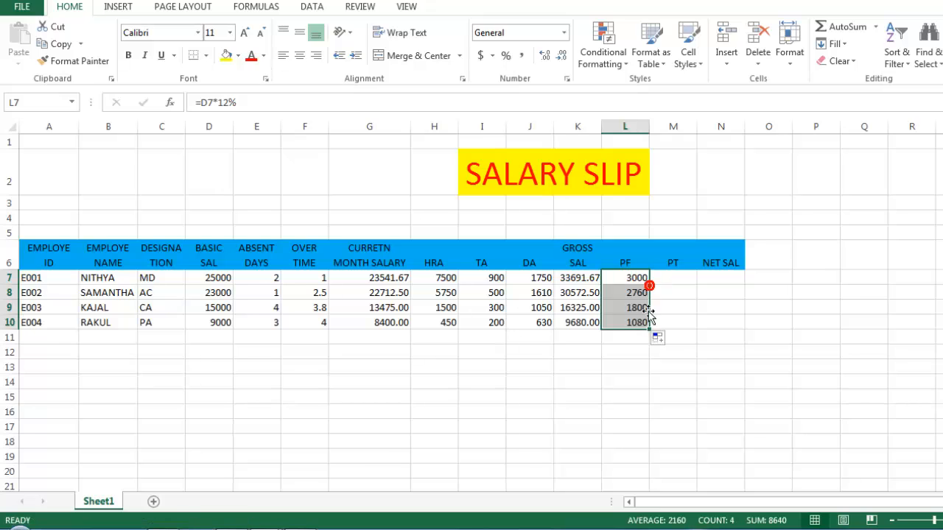
# Step: Start the PT formula in M7 with an IF that returns "200" when basic salary D7 is greater than 10000
pyautogui.click(673, 281)
pyautogui.click(673, 282)
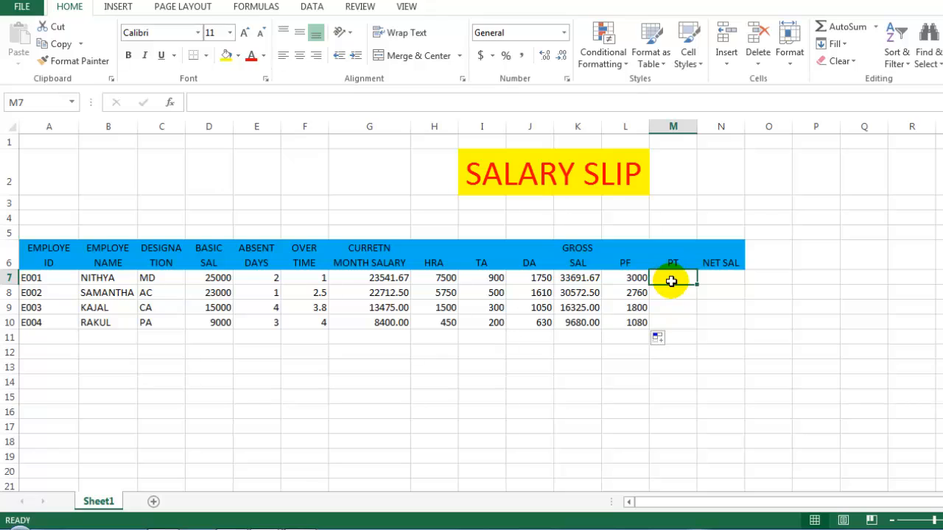
pyautogui.write('=IF')
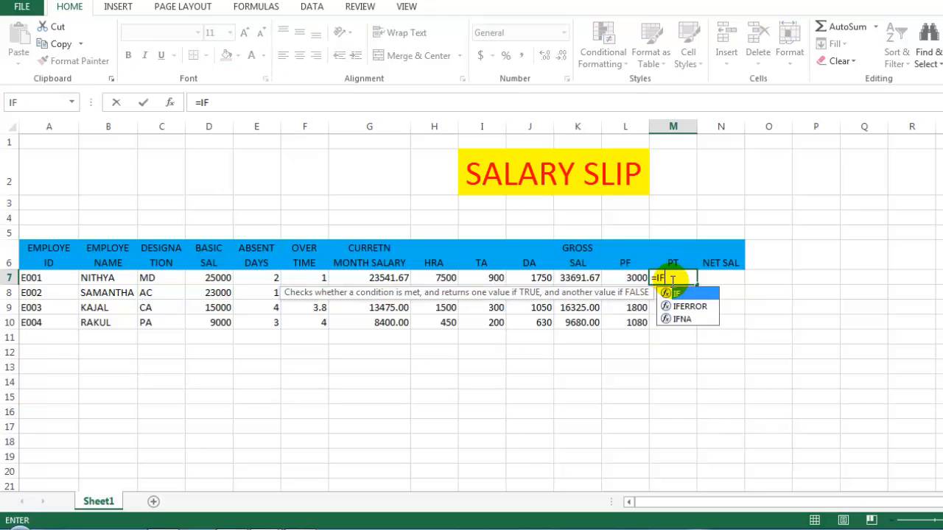
pyautogui.write('(')
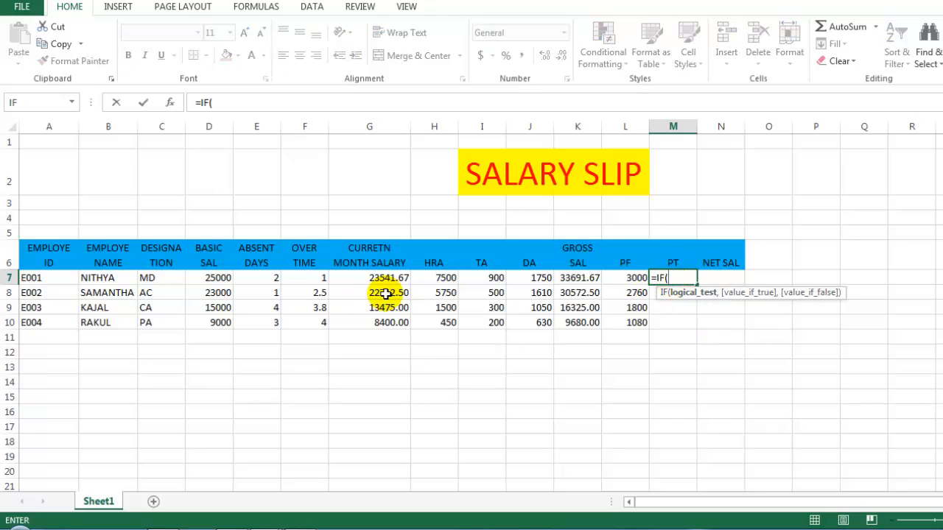
pyautogui.click(208, 277)
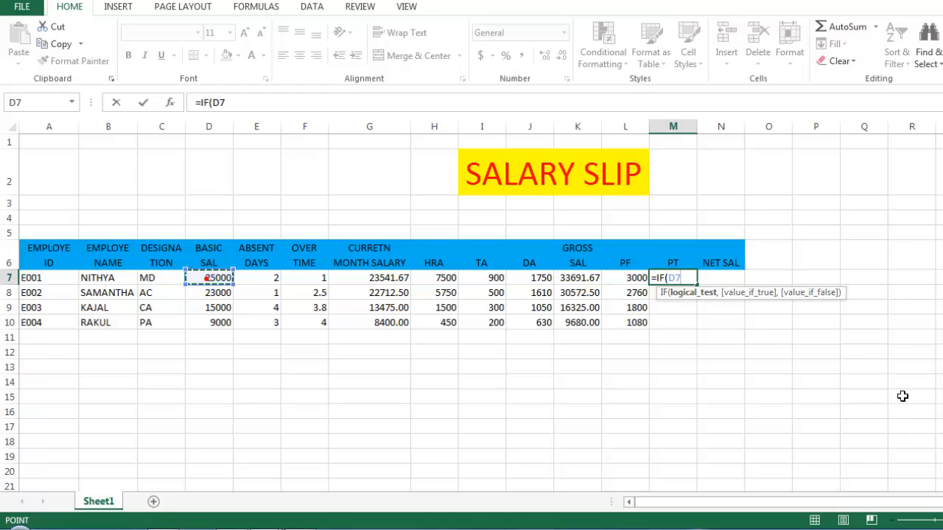
pyautogui.write('>100')
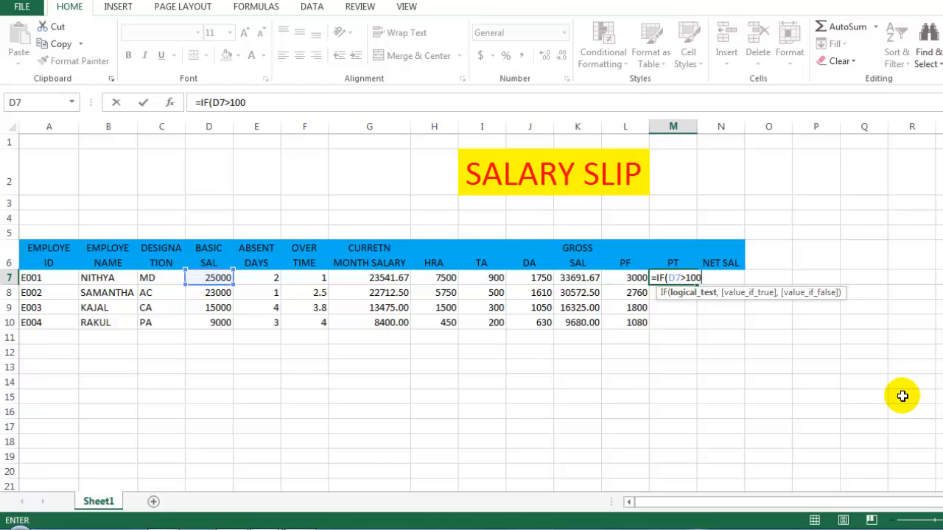
pyautogui.write('00,"200')
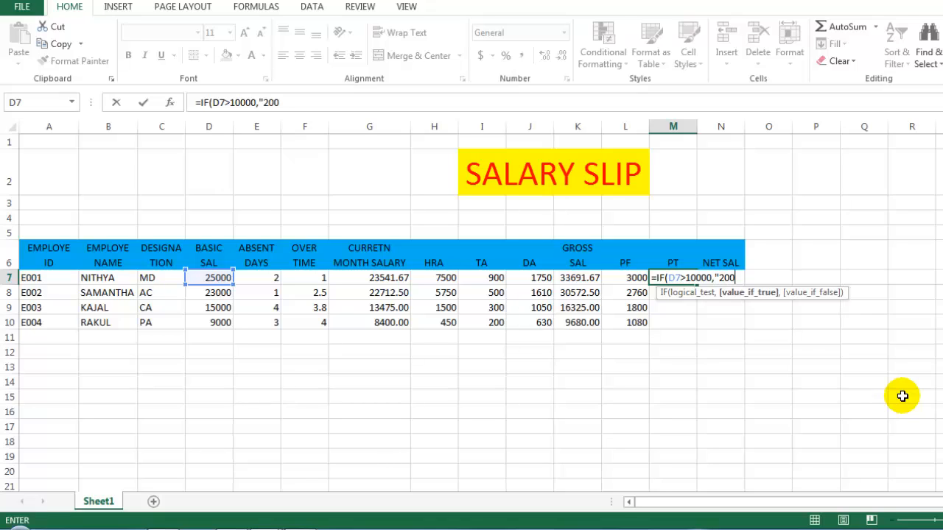
# Step: Complete the PT formula with the nested IF(D7>5000,"150","0") as the false value and fill it down to M10
pyautogui.write('",IF')
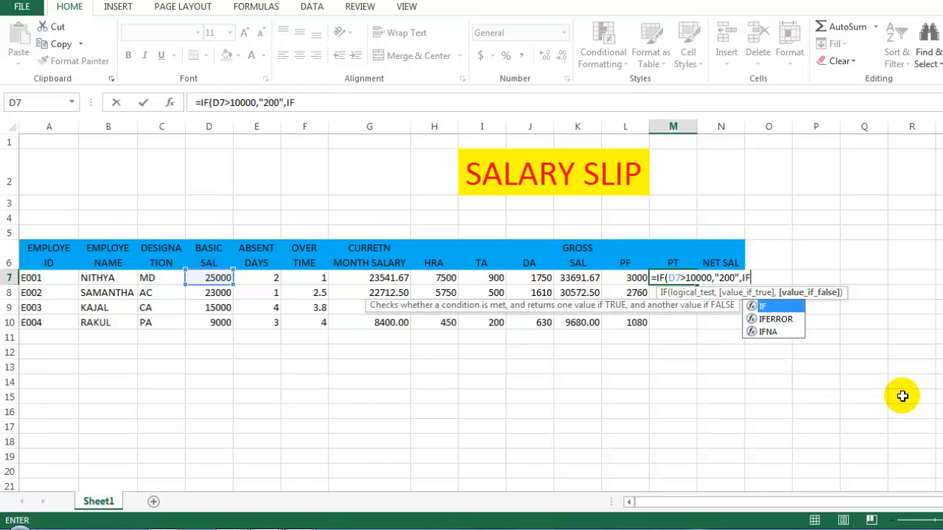
pyautogui.write('(')
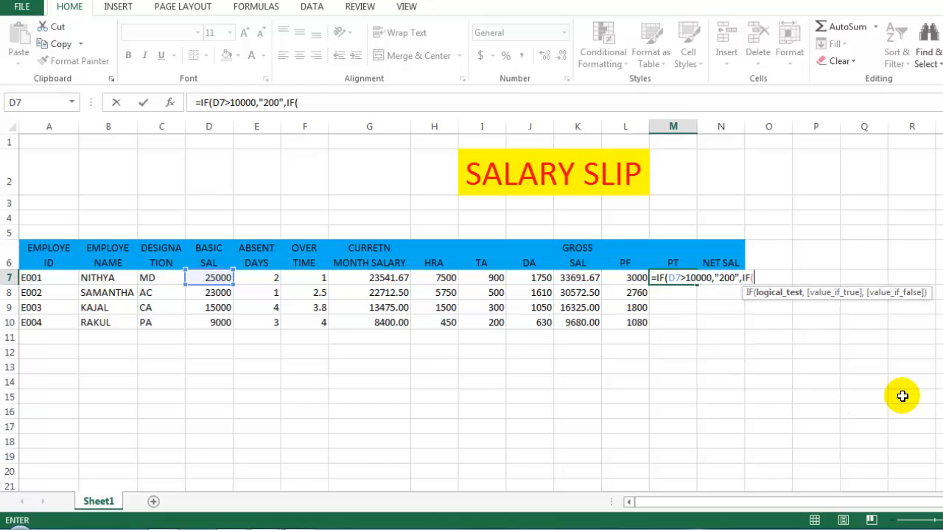
pyautogui.click(210, 278)
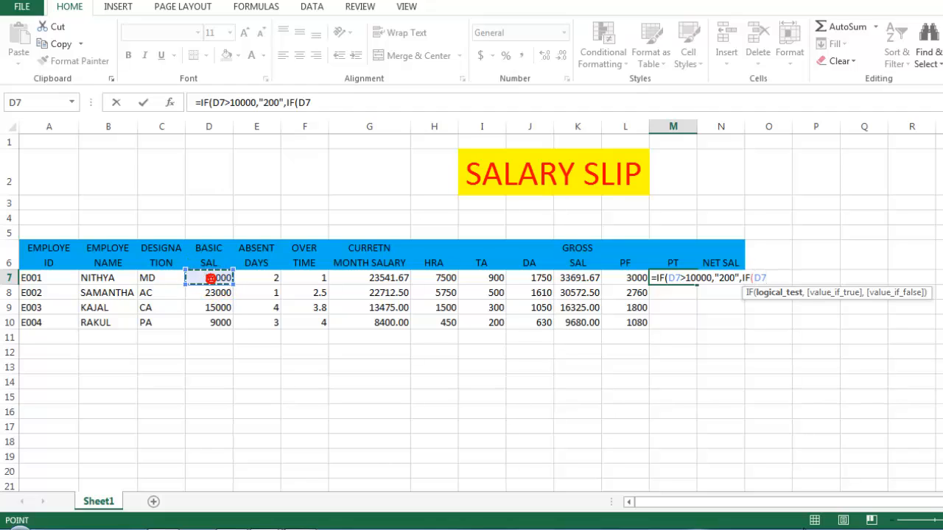
pyautogui.write('>')
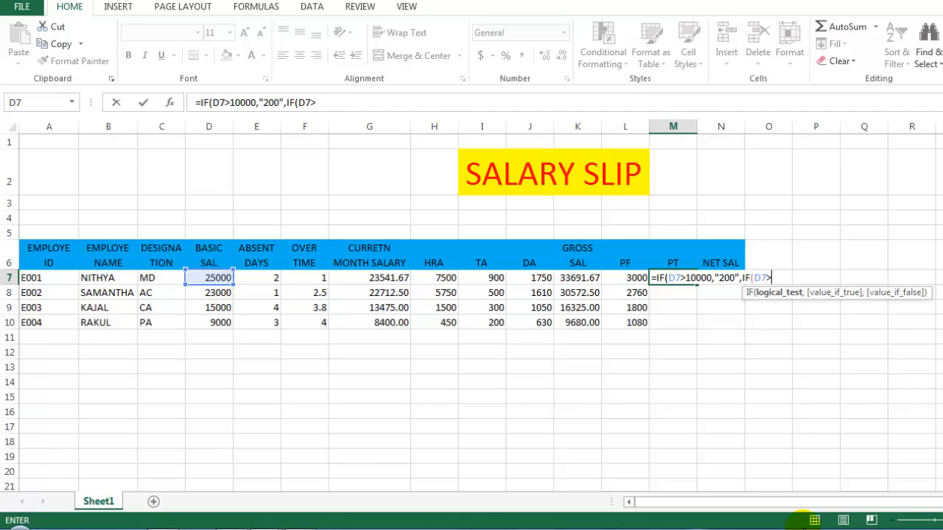
pyautogui.write('500')
pyautogui.write('0')
pyautogui.write(',')
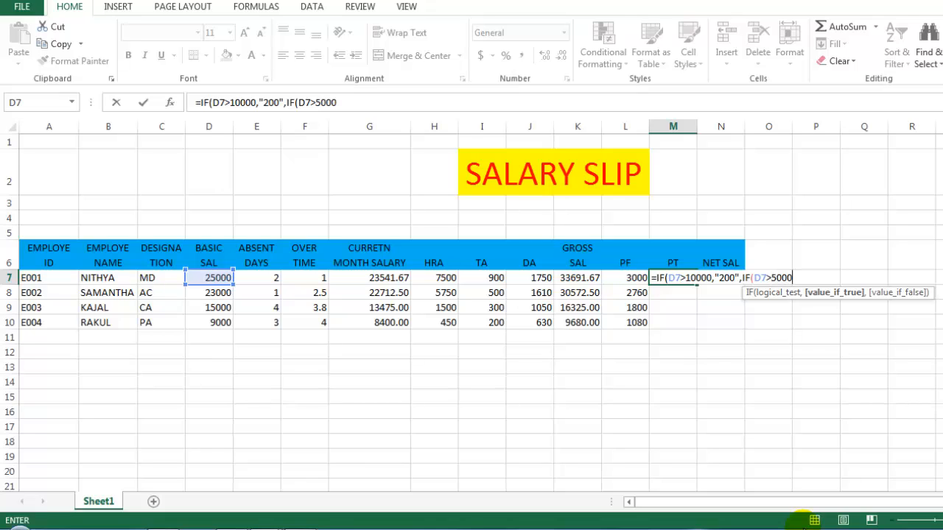
pyautogui.write('"150",')
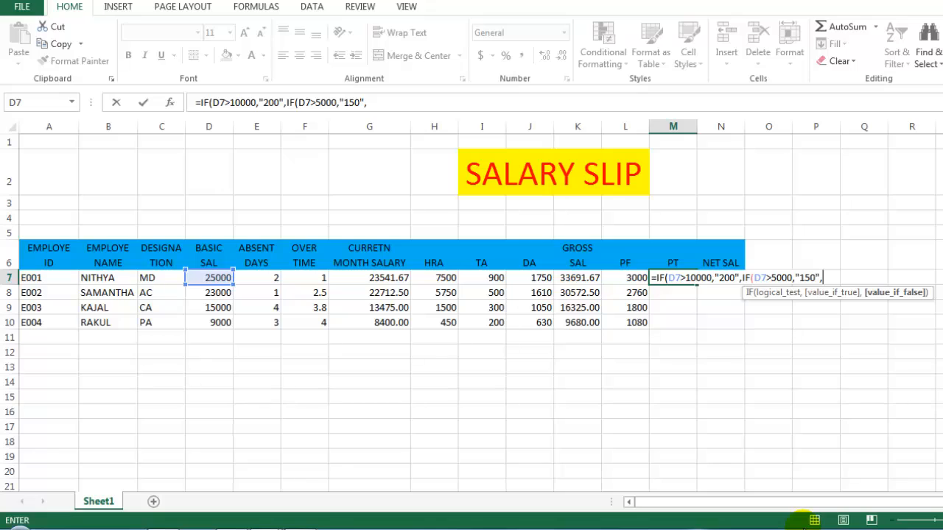
pyautogui.write('"C')
pyautogui.press('BackSpace')
pyautogui.write('0"))')
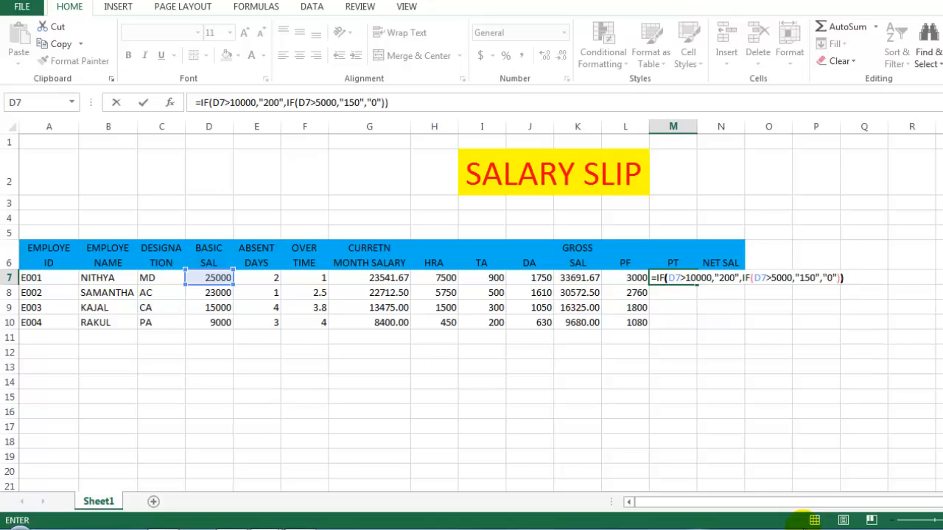
pyautogui.press('Return')
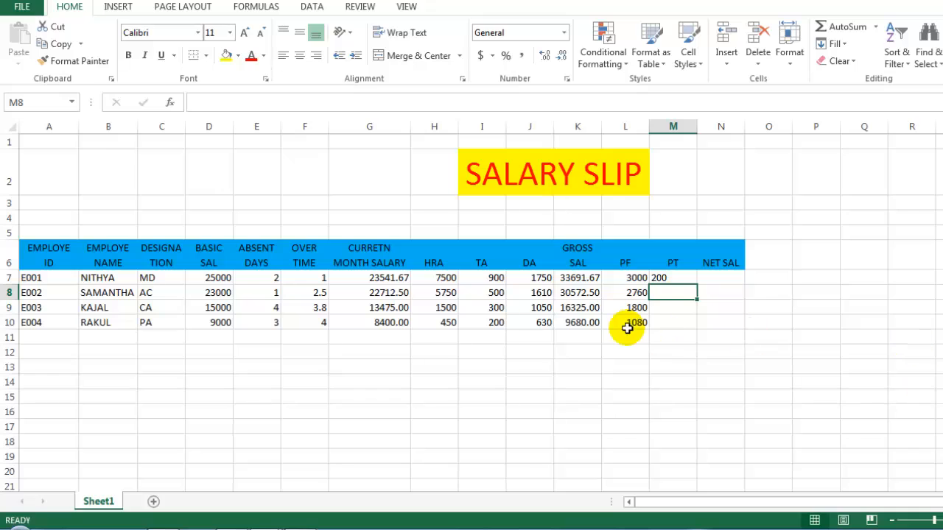
pyautogui.click(676, 280)
pyautogui.moveTo(696, 285); pyautogui.dragTo(705, 332)
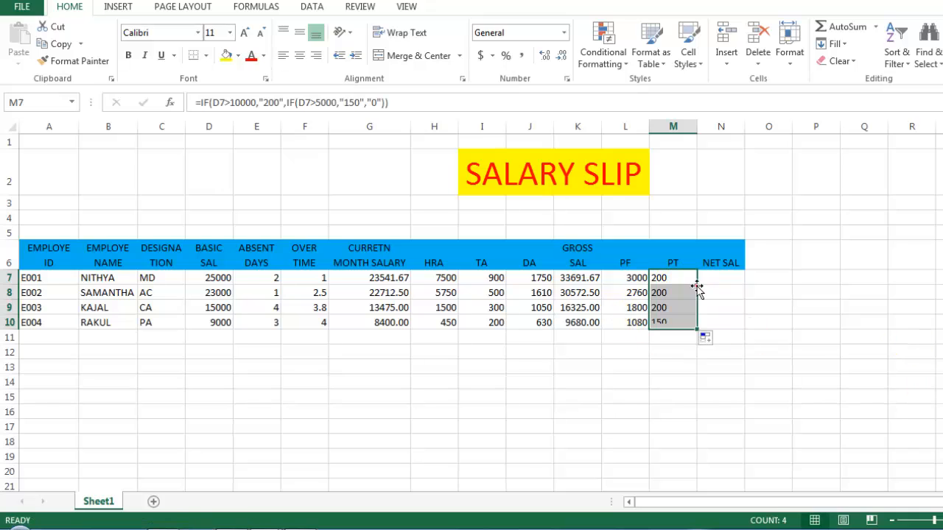
# Step: Calculate net salary in N7 with the formula =K7-L7-M7 and fill it down to N10
pyautogui.click(727, 280)
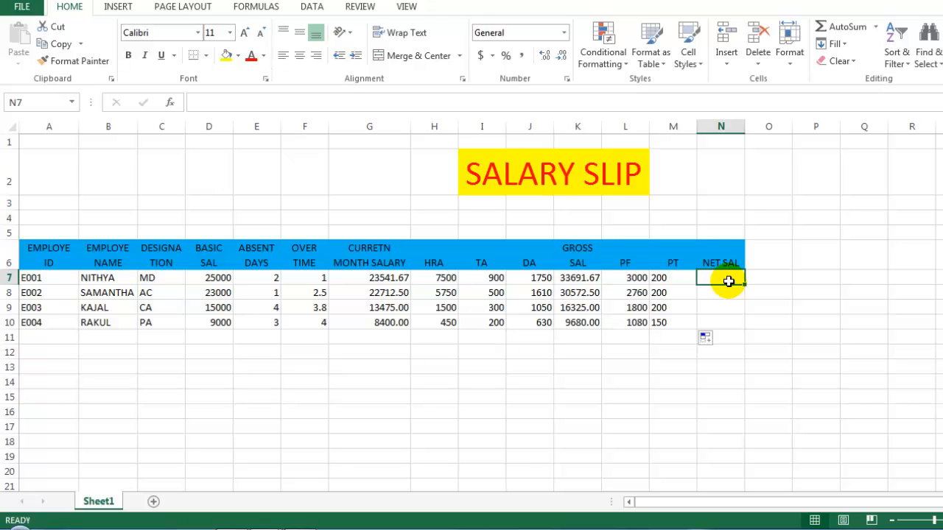
pyautogui.write('=')
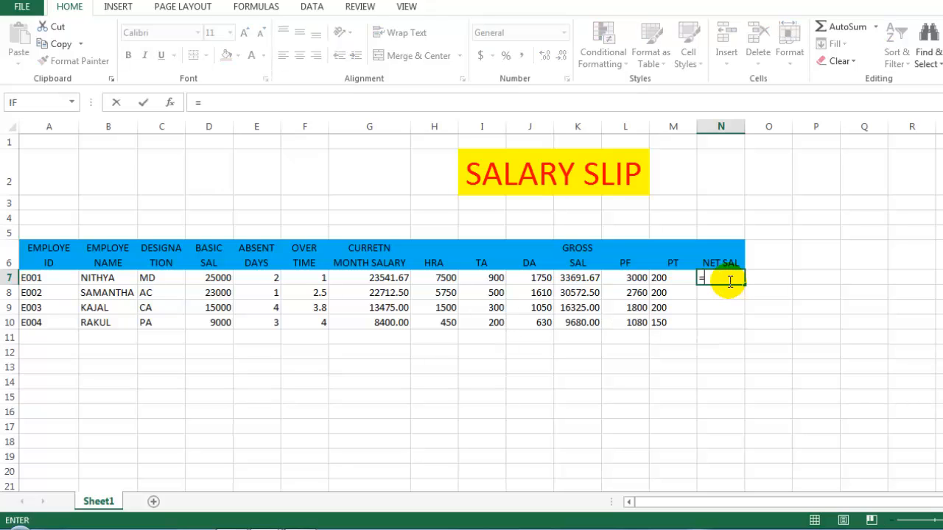
pyautogui.click(581, 279)
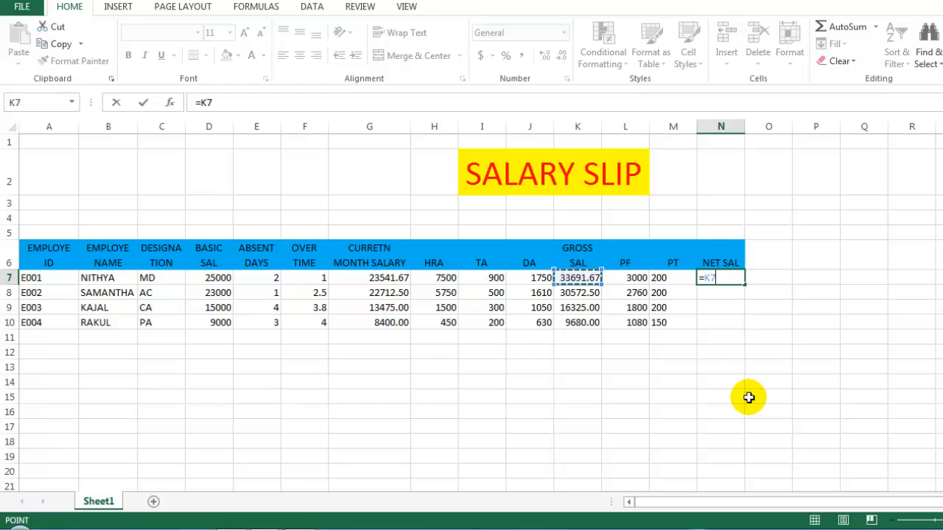
pyautogui.write('-')
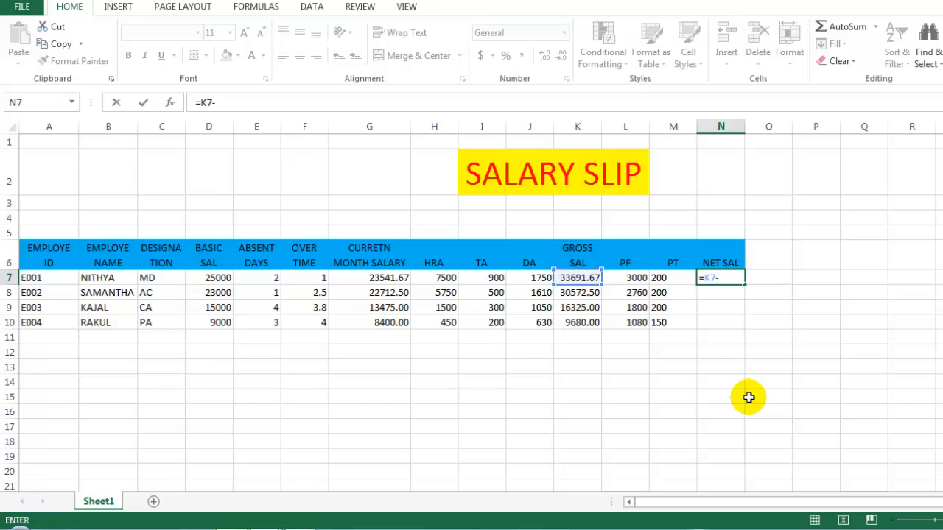
pyautogui.click(625, 275)
pyautogui.write('-')
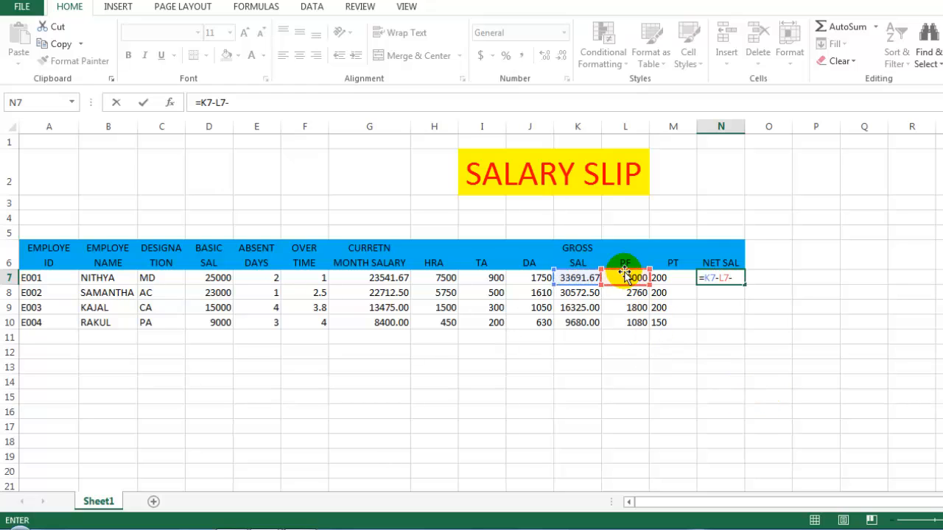
pyautogui.click(665, 278)
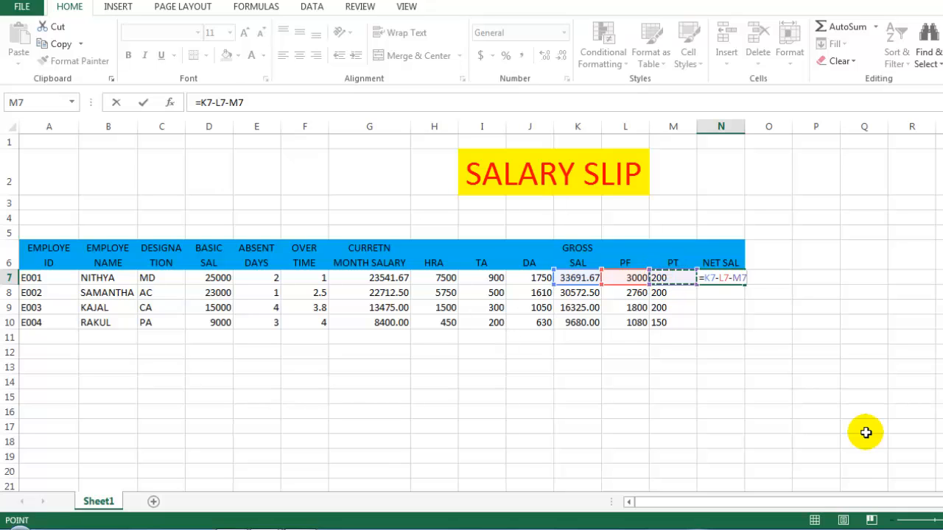
pyautogui.press('Return')
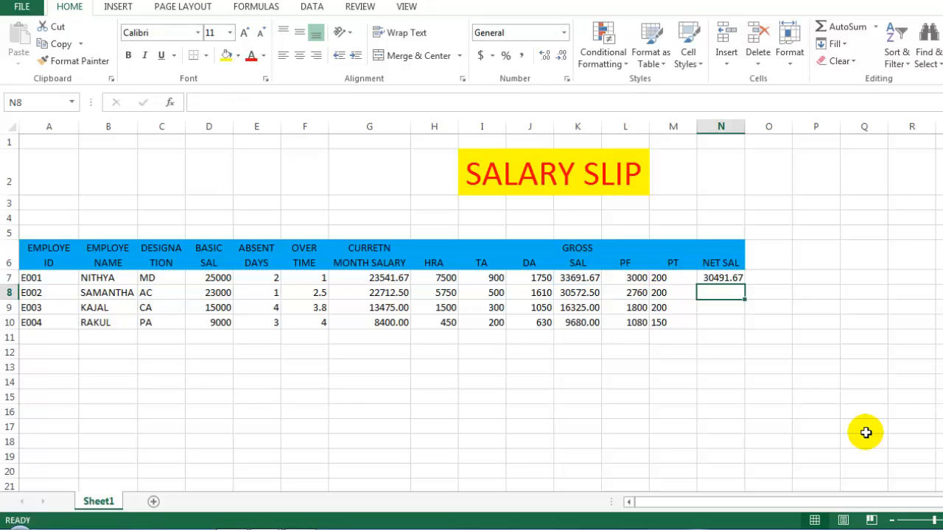
pyautogui.click(718, 278)
pyautogui.doubleClick(742, 283)
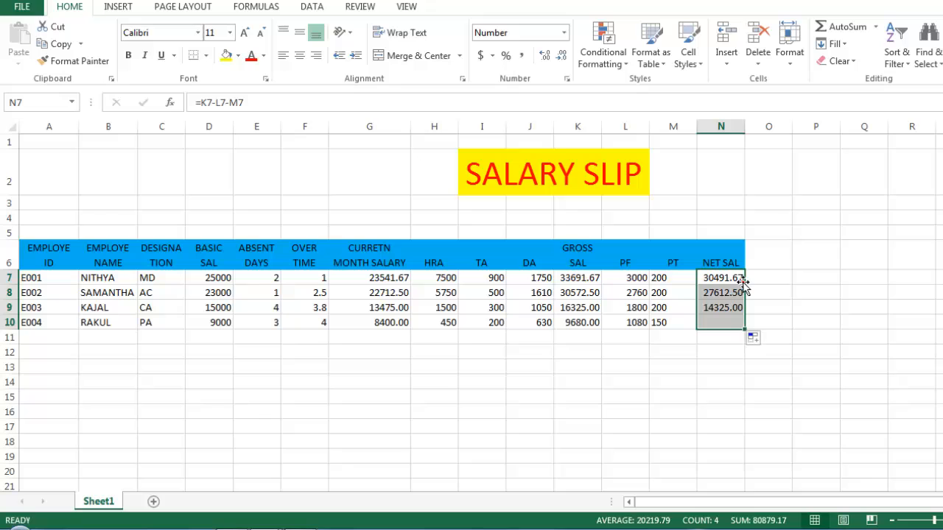
pyautogui.click(388, 391)
# Step: Apply All Borders to the whole salary table, A6 to N10
pyautogui.moveTo(38, 254); pyautogui.dragTo(722, 321)
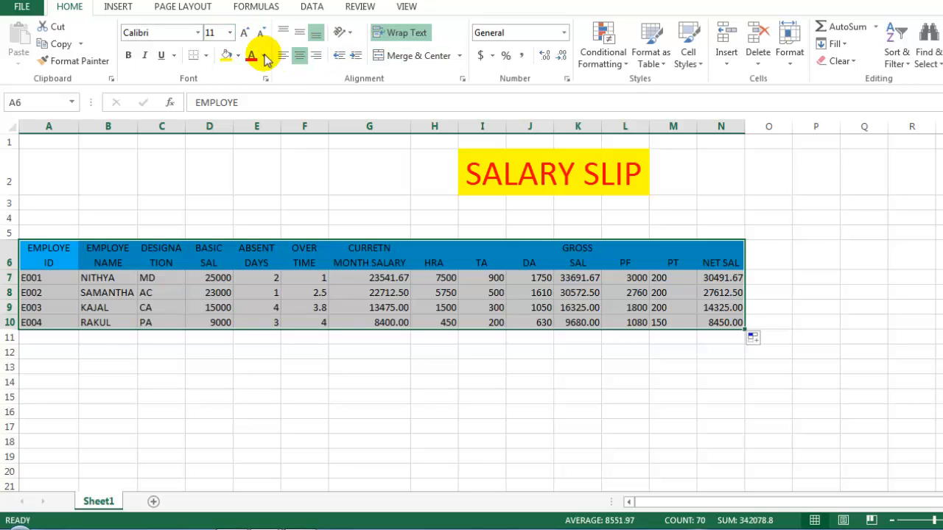
pyautogui.click(207, 59)
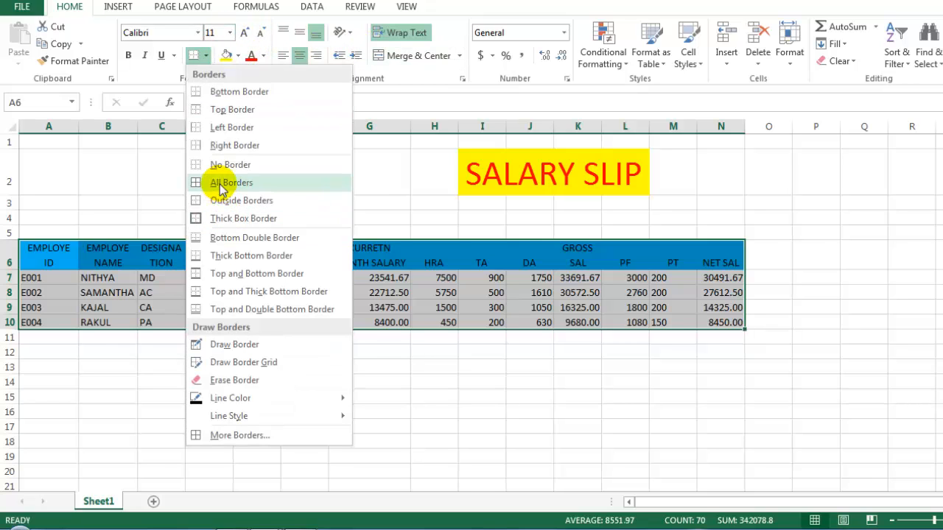
pyautogui.click(219, 182)
pyautogui.click(396, 296)
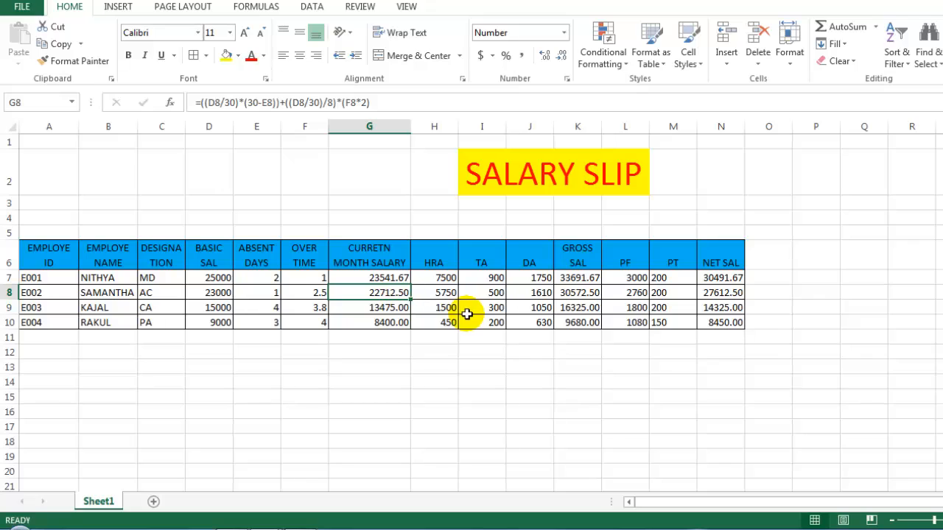